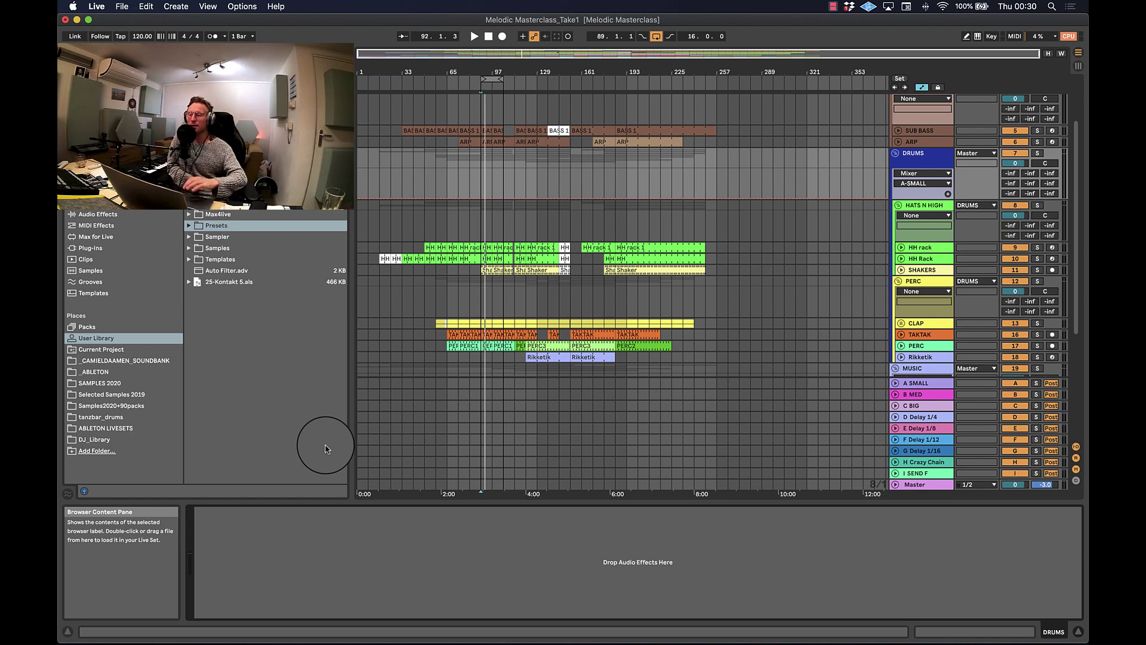
- Examine the HIGH, MID and LOW chains and their devices in the PAD_G track's Audio Effect Rack
{"action": "scroll", "coordinate": [768, 345], "scroll_direction": "down", "scroll_amount": 5}
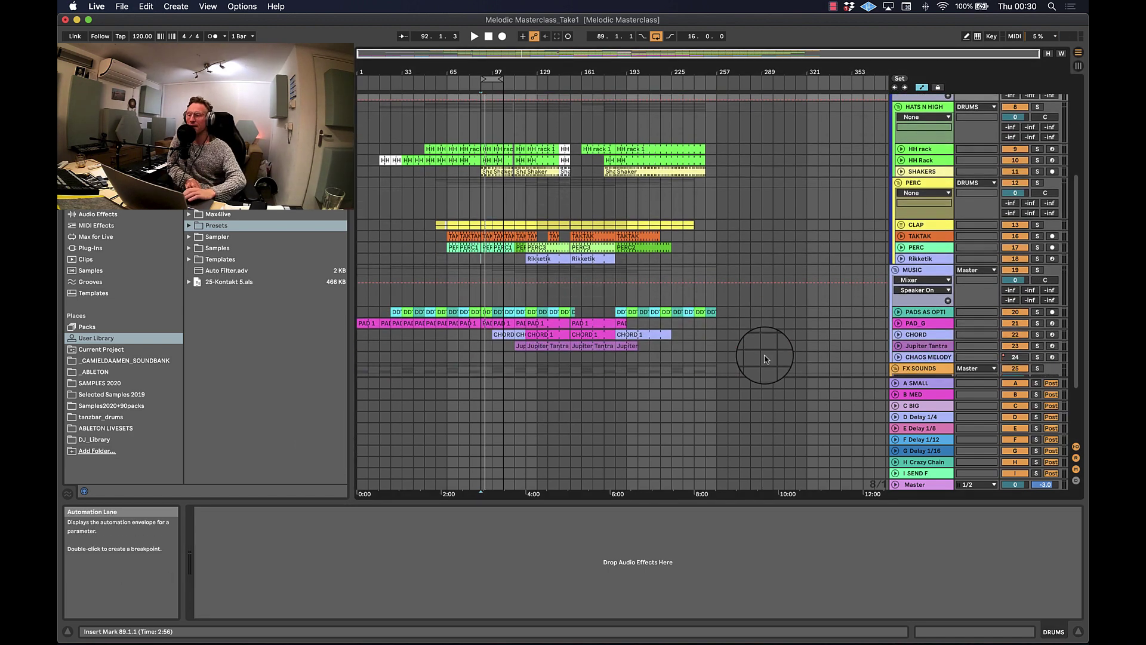
{"action": "left_click", "coordinate": [919, 325]}
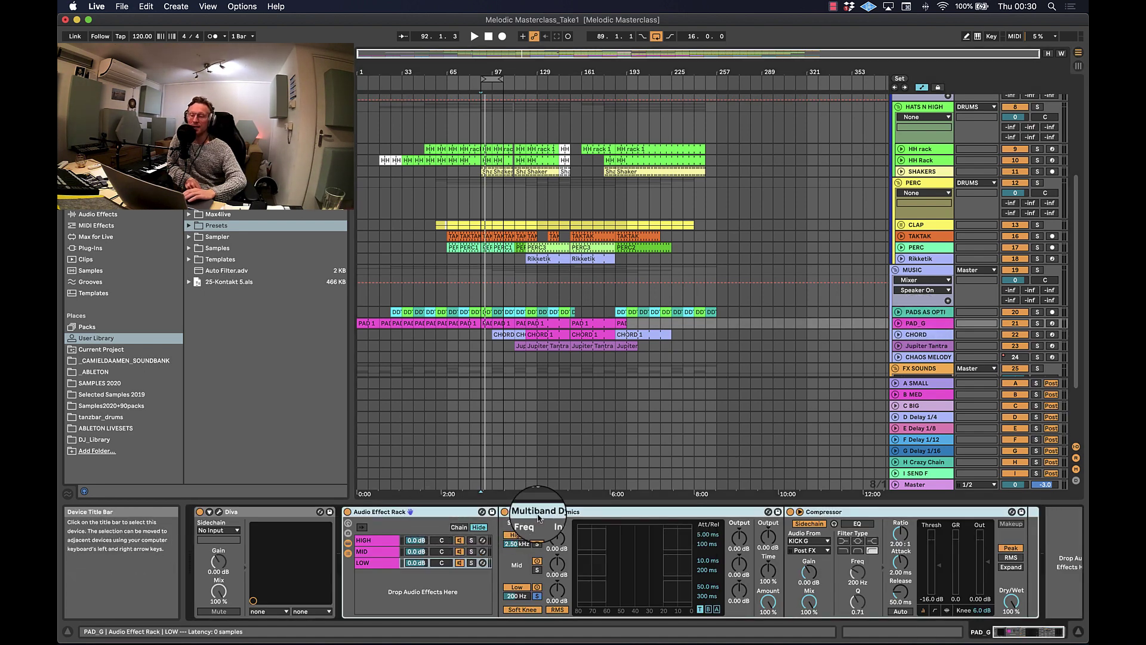
{"action": "left_click", "coordinate": [384, 551]}
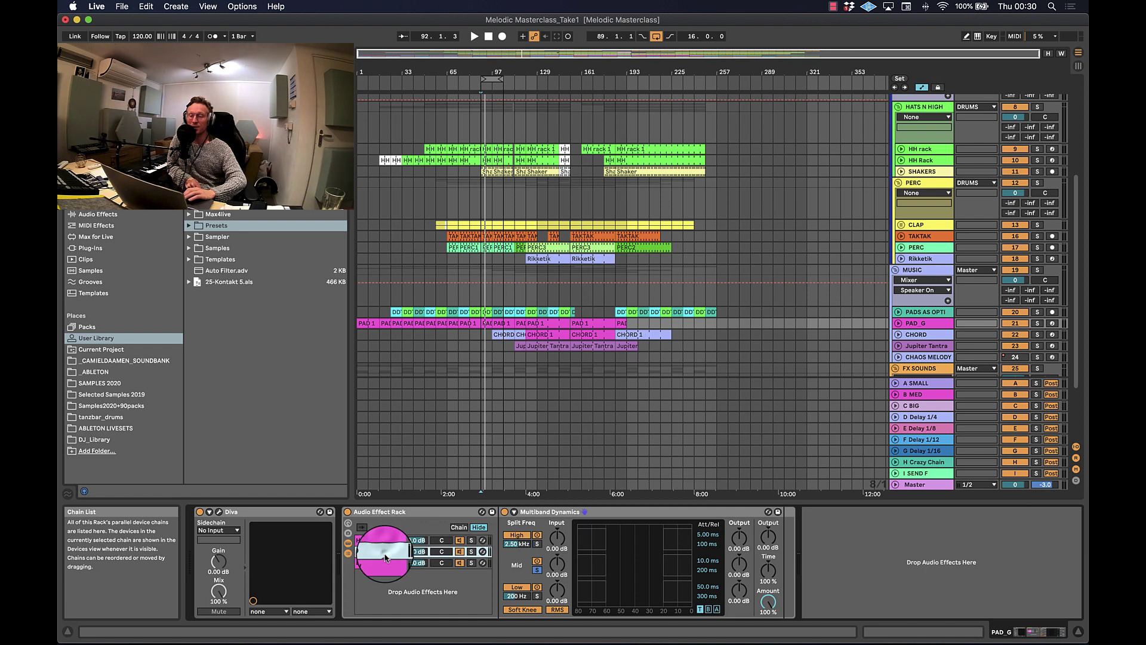
{"action": "left_click", "coordinate": [383, 560]}
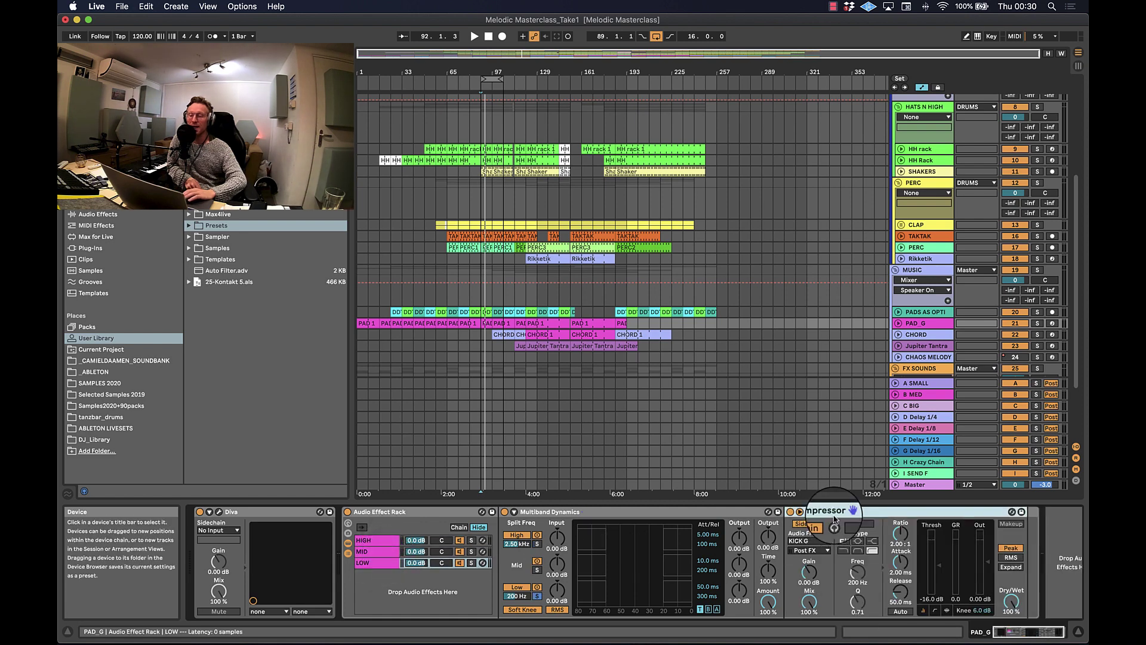
{"action": "left_click", "coordinate": [365, 562]}
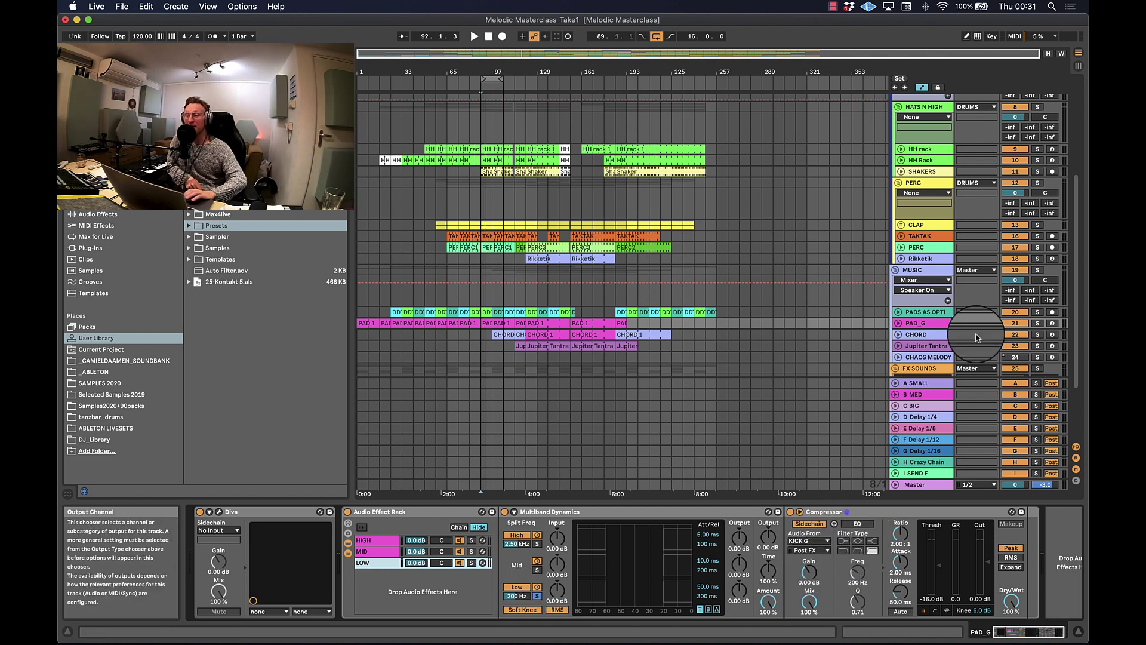
- Solo and play PAD_G, try moving the Compressor from the LOW chain to after the rack, and undo the move
{"action": "left_click", "coordinate": [1037, 323]}
{"action": "key", "text": "space"}
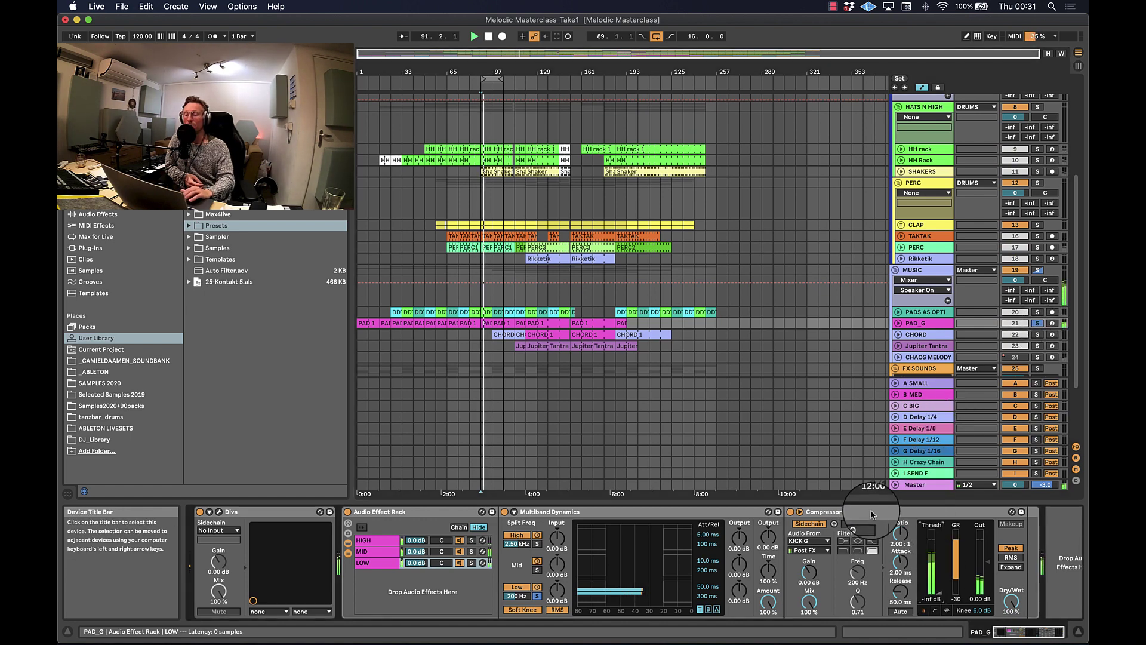
{"action": "left_click_drag", "start_coordinate": [871, 515], "coordinate": [1053, 522]}
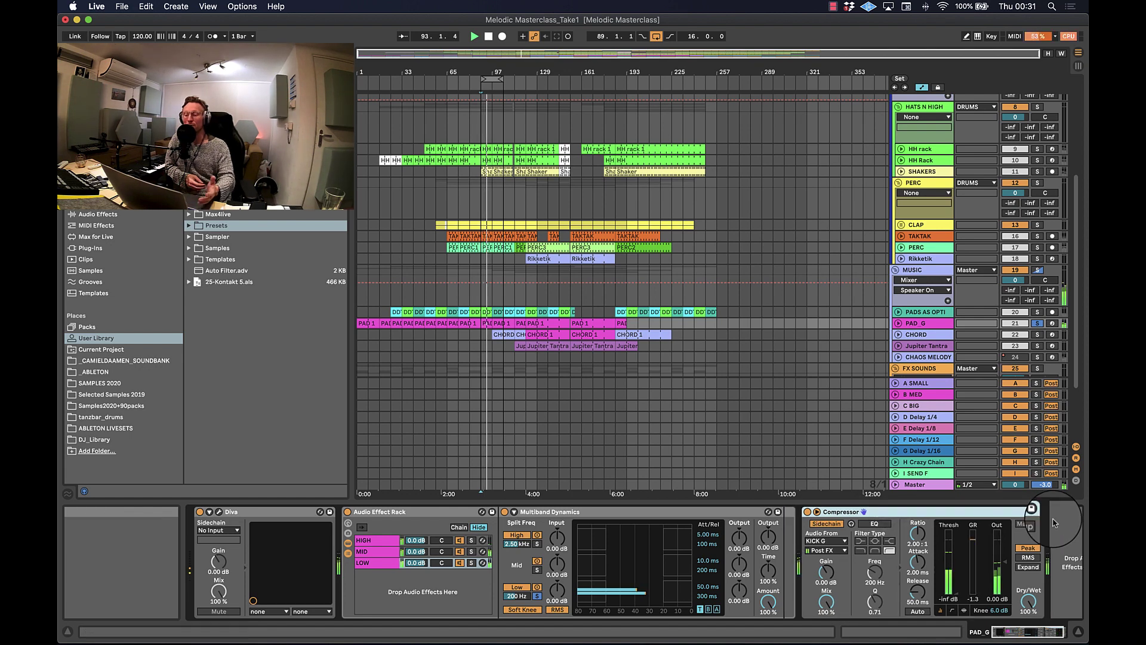
{"action": "key", "text": "super+z"}
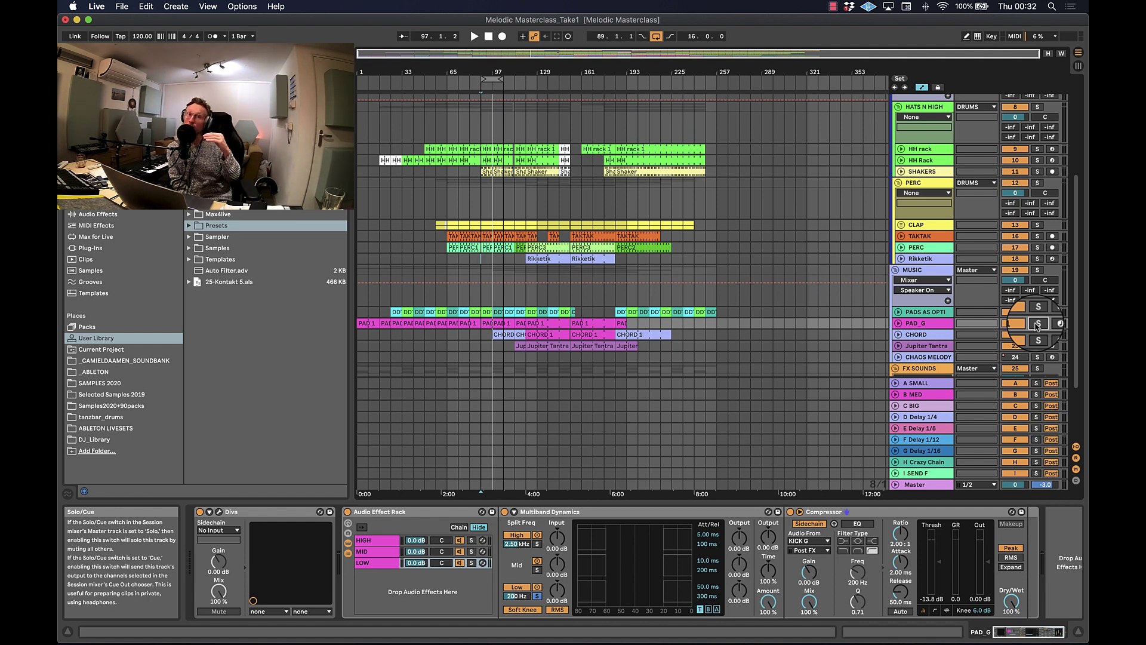
- Solo the DRUMS group and play the arrangement to hear it alone
{"action": "scroll", "coordinate": [955, 251], "scroll_direction": "up", "scroll_amount": 5}
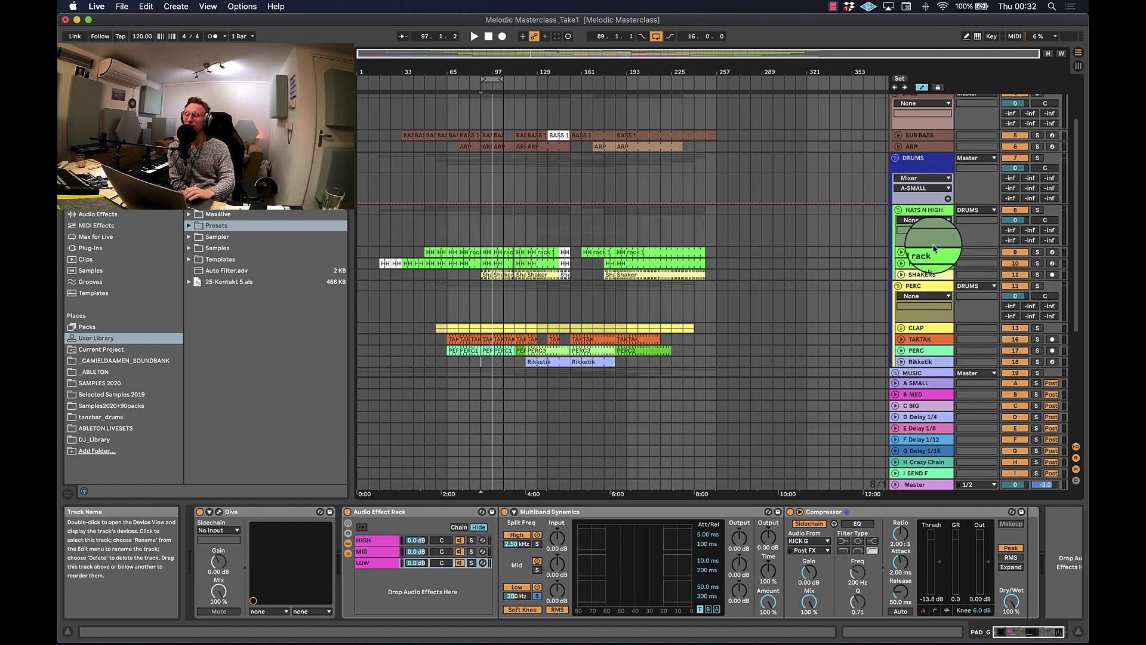
{"action": "left_click", "coordinate": [929, 234]}
{"action": "left_click", "coordinate": [1038, 229]}
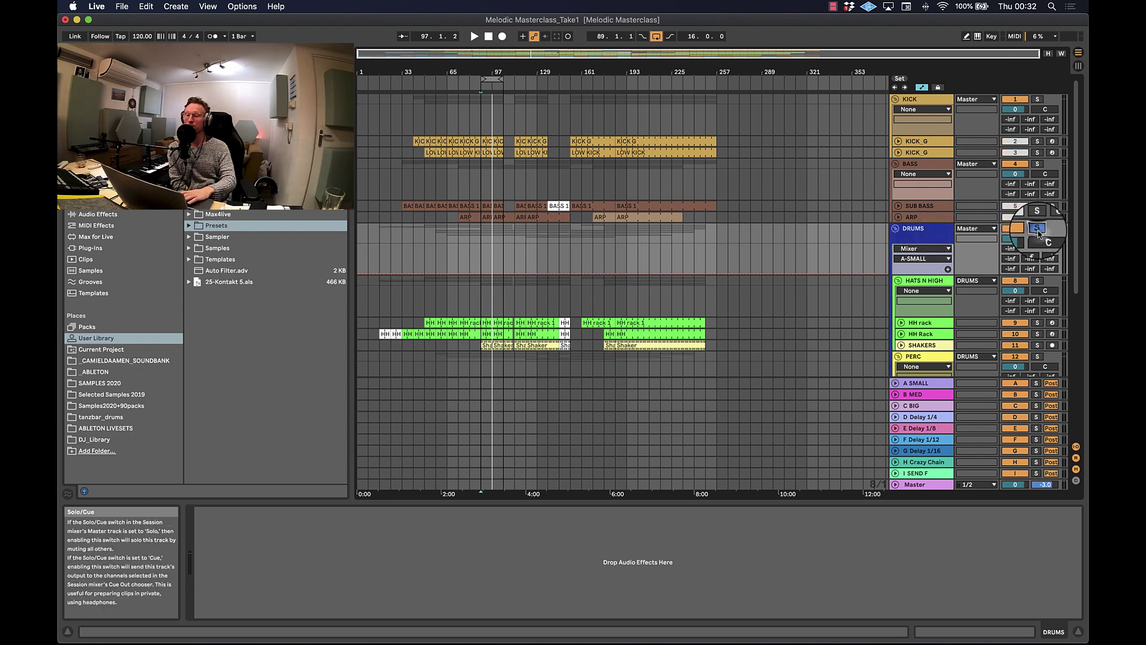
{"action": "key", "text": "space"}
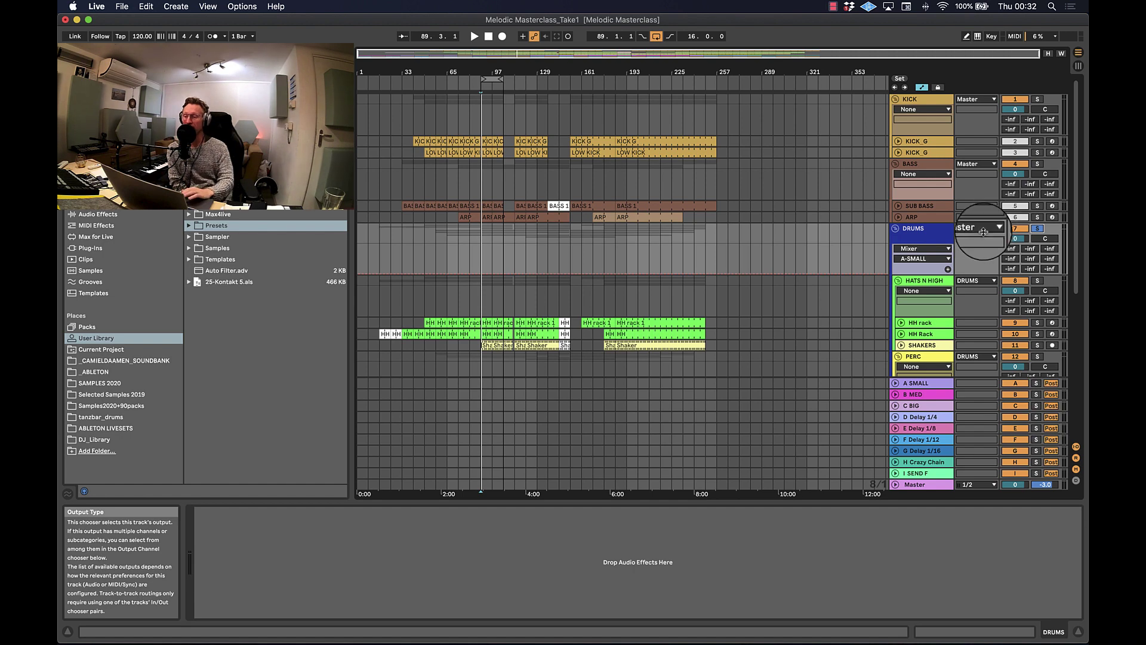
- Add a Multiband Dynamics audio effect to the DRUMS group track
{"action": "left_click", "coordinate": [979, 229]}
{"action": "left_click", "coordinate": [932, 230]}
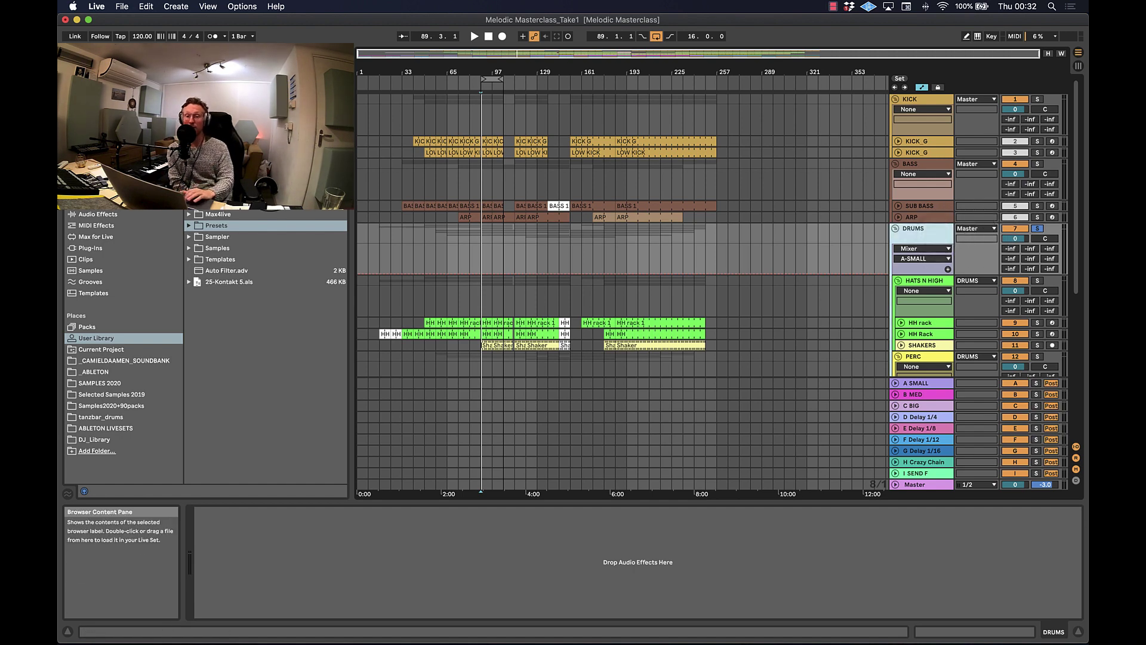
{"action": "left_click", "coordinate": [96, 214]}
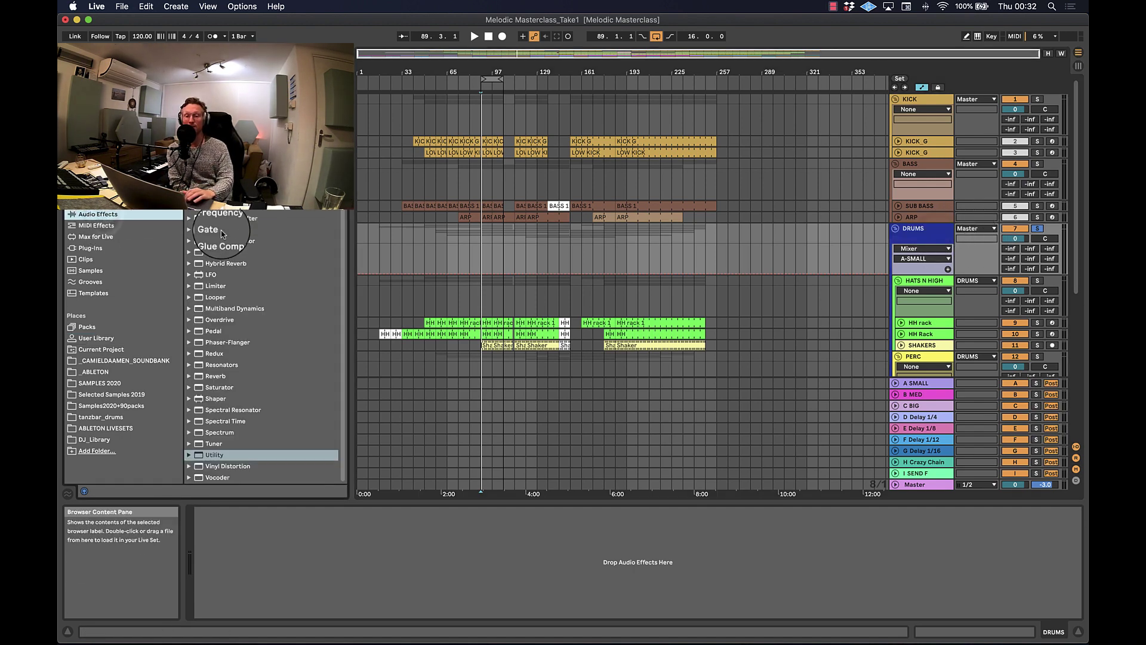
{"action": "left_click", "coordinate": [230, 310]}
{"action": "left_click_drag", "start_coordinate": [231, 315], "coordinate": [935, 238]}
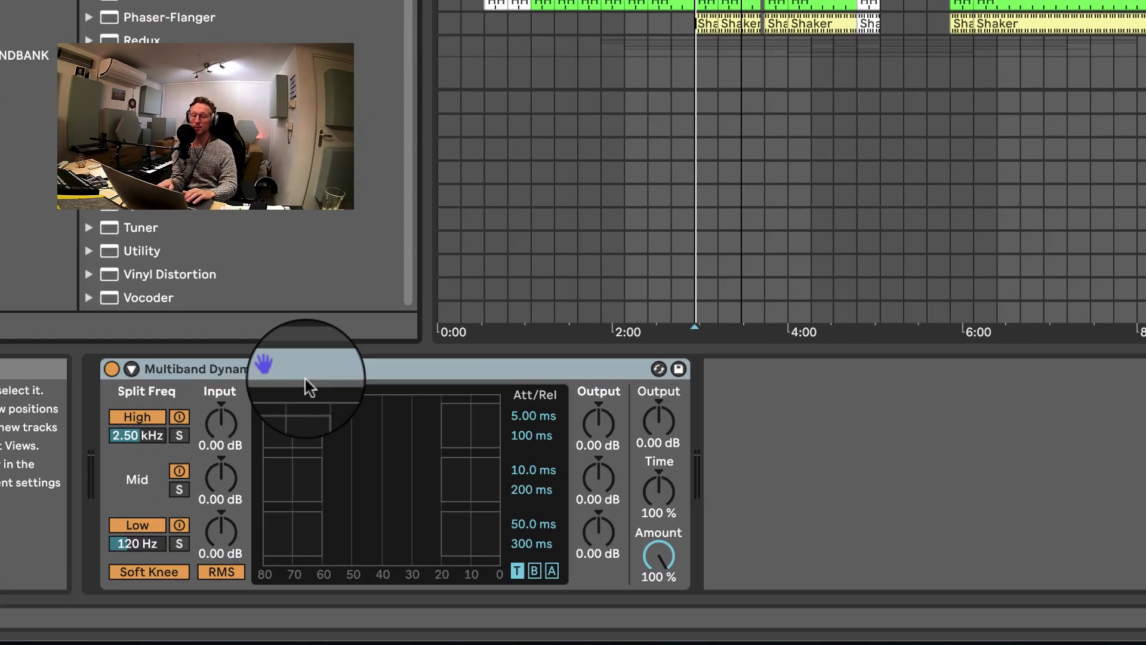
- Group the Multiband Dynamics into an Audio Effect Rack, show its chain list and duplicate the chain until there are three
{"action": "key", "text": "super+g"}
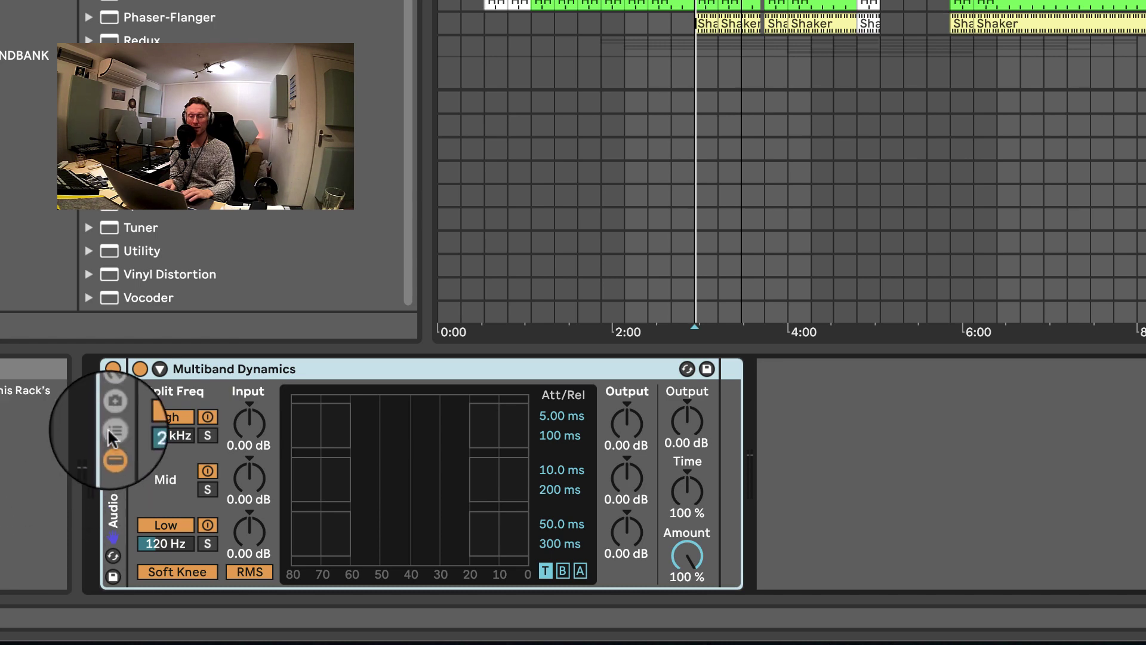
{"action": "left_click", "coordinate": [112, 430]}
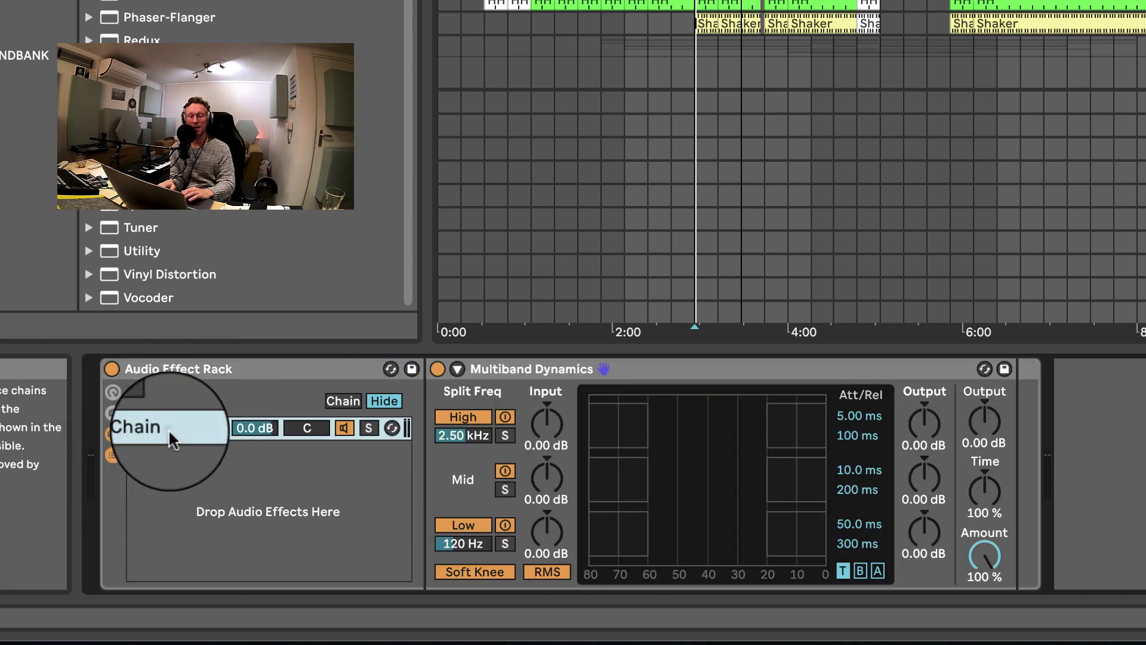
{"action": "key", "text": "super+d"}
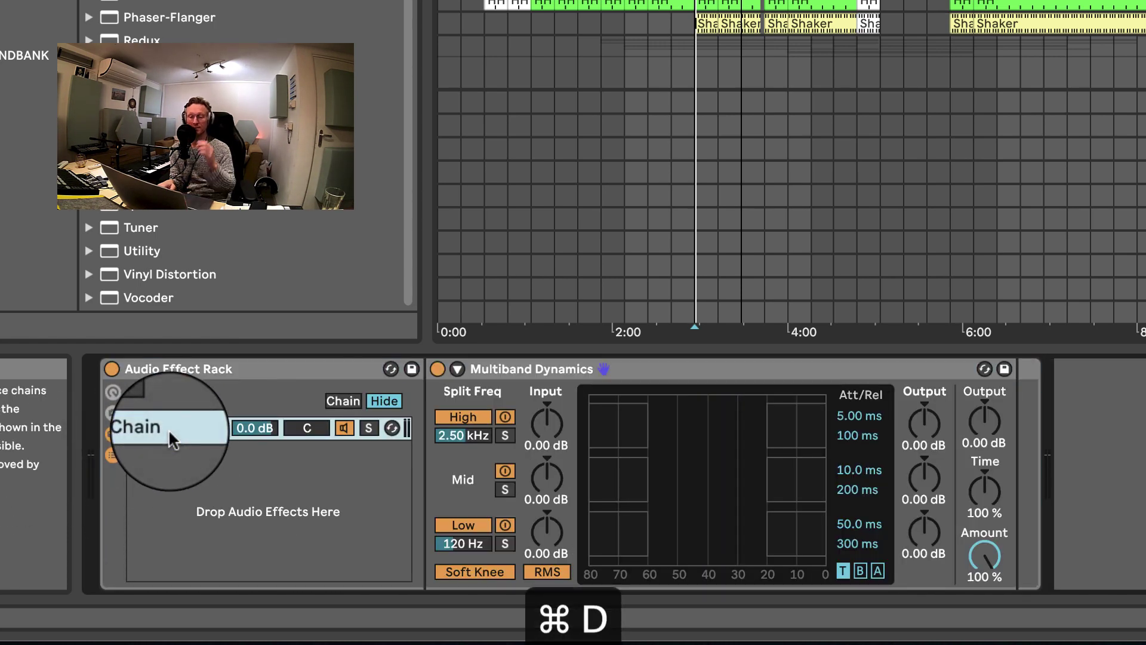
{"action": "left_click", "coordinate": [169, 430]}
{"action": "key", "text": "super+d"}
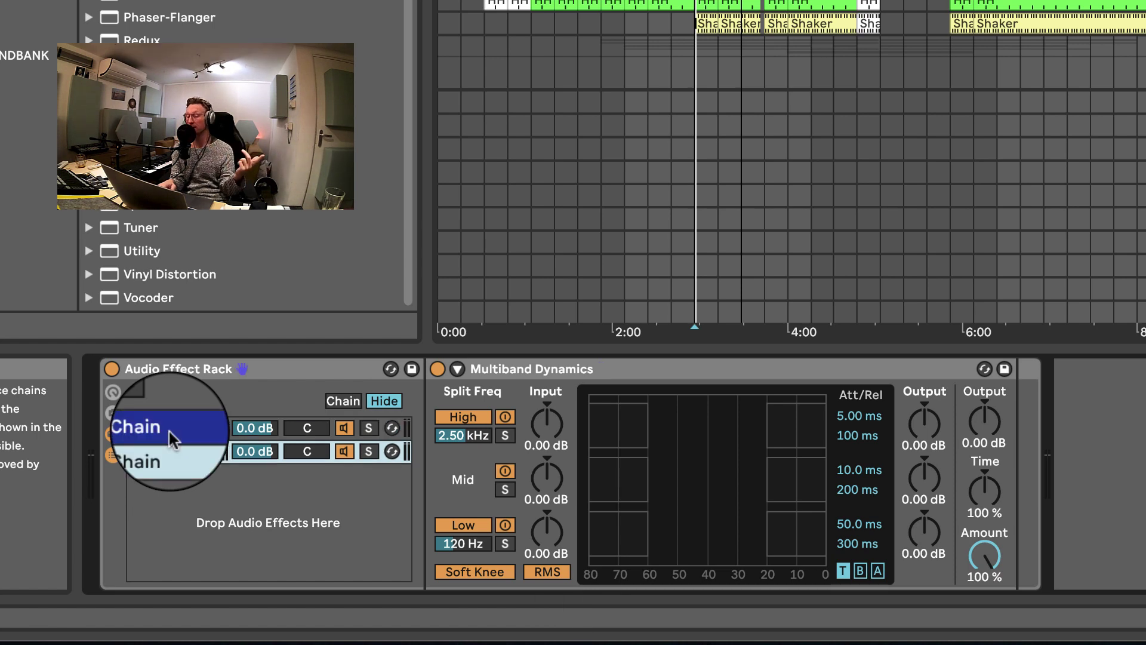
{"action": "key", "text": "super+d"}
- Rename the first chain of the rack HIGH
{"action": "key", "text": "super+r"}
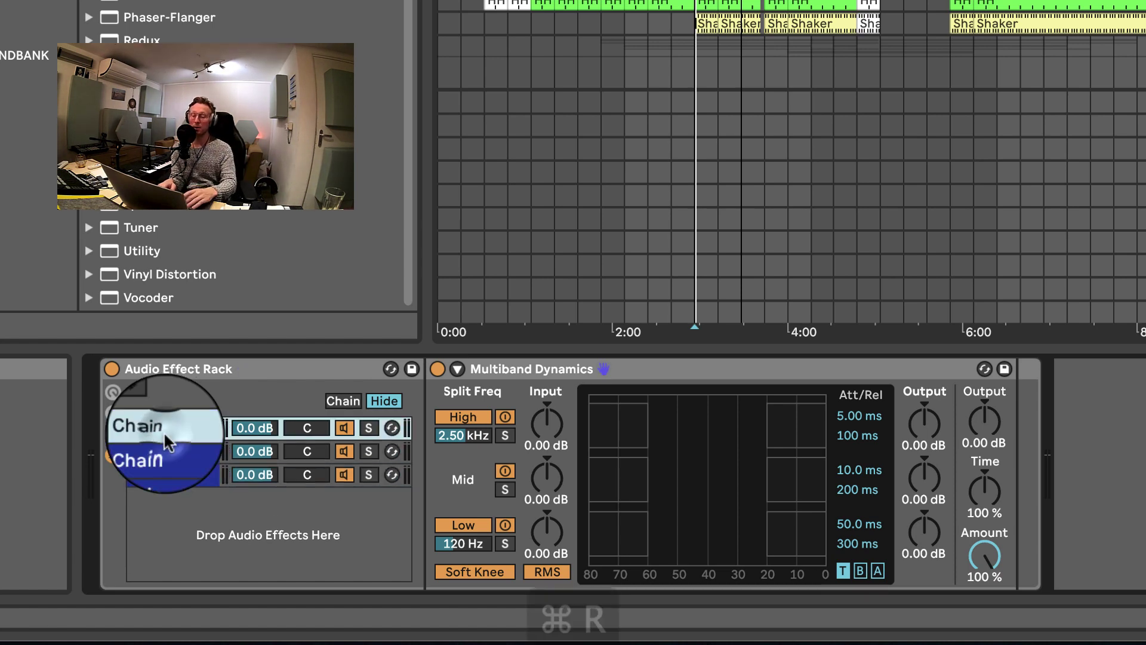
{"action": "type", "text": "LOW"}
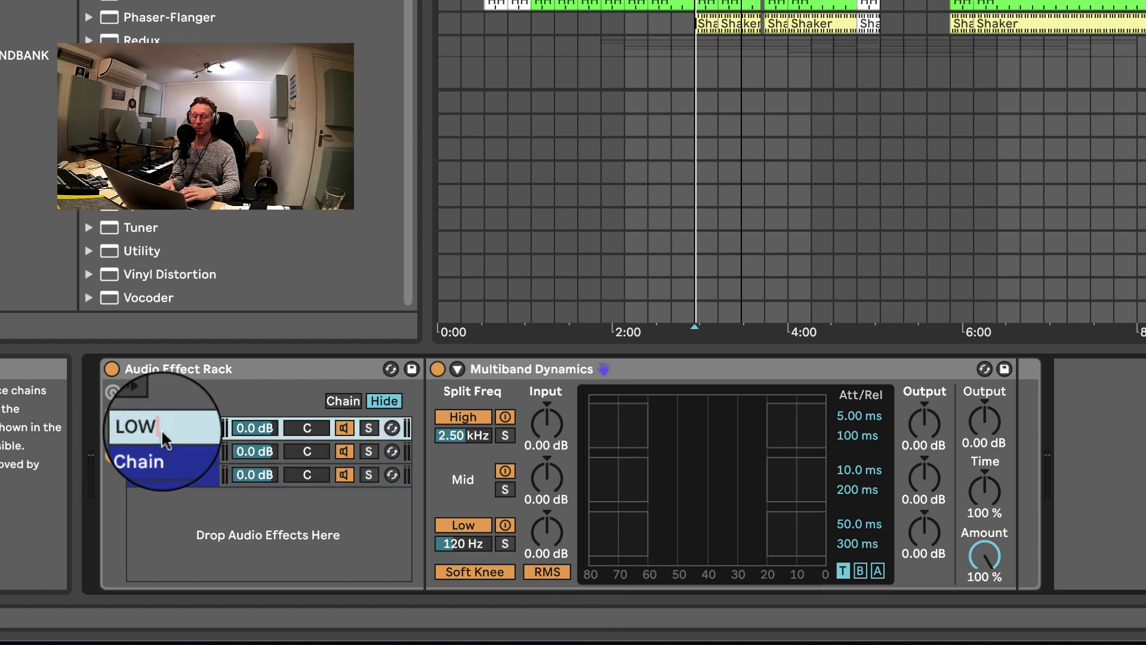
{"action": "key", "text": "BackSpace"}
{"action": "key", "text": "BackSpace"}
{"action": "key", "text": "BackSpace"}
{"action": "type", "text": "H"}
{"action": "key", "text": "Return"}
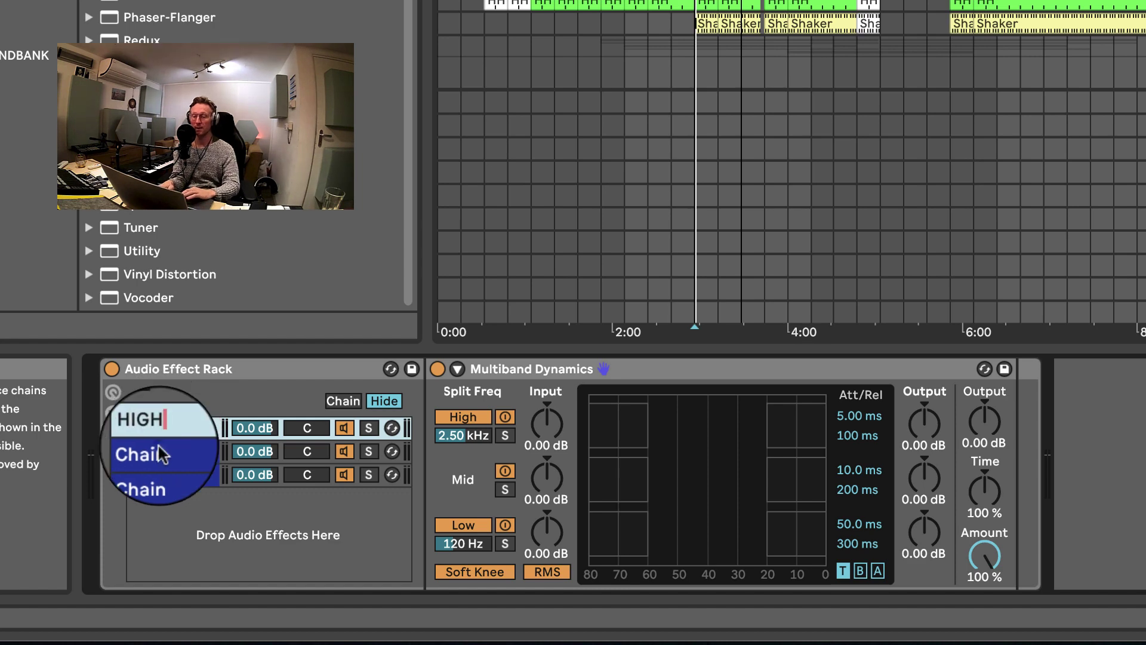
- Rename the second chain MID and the third chain LOW
{"action": "left_click", "coordinate": [156, 449]}
{"action": "key", "text": "super+r"}
{"action": "type", "text": "MID"}
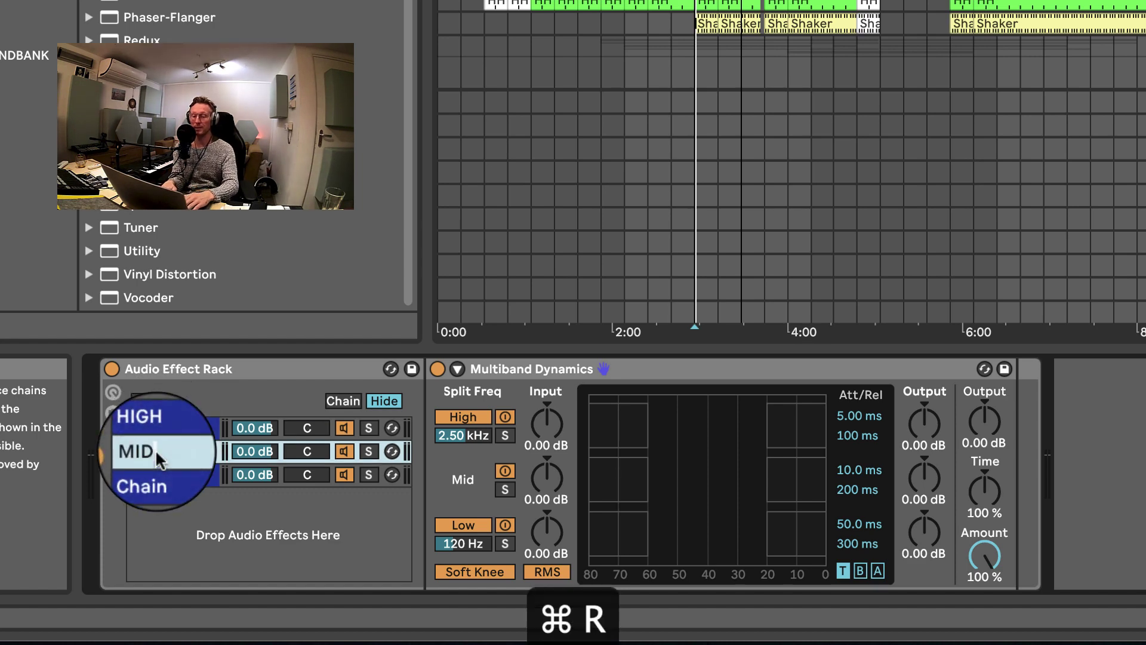
{"action": "key", "text": "Return"}
{"action": "left_click", "coordinate": [148, 474]}
{"action": "key", "text": "super+r"}
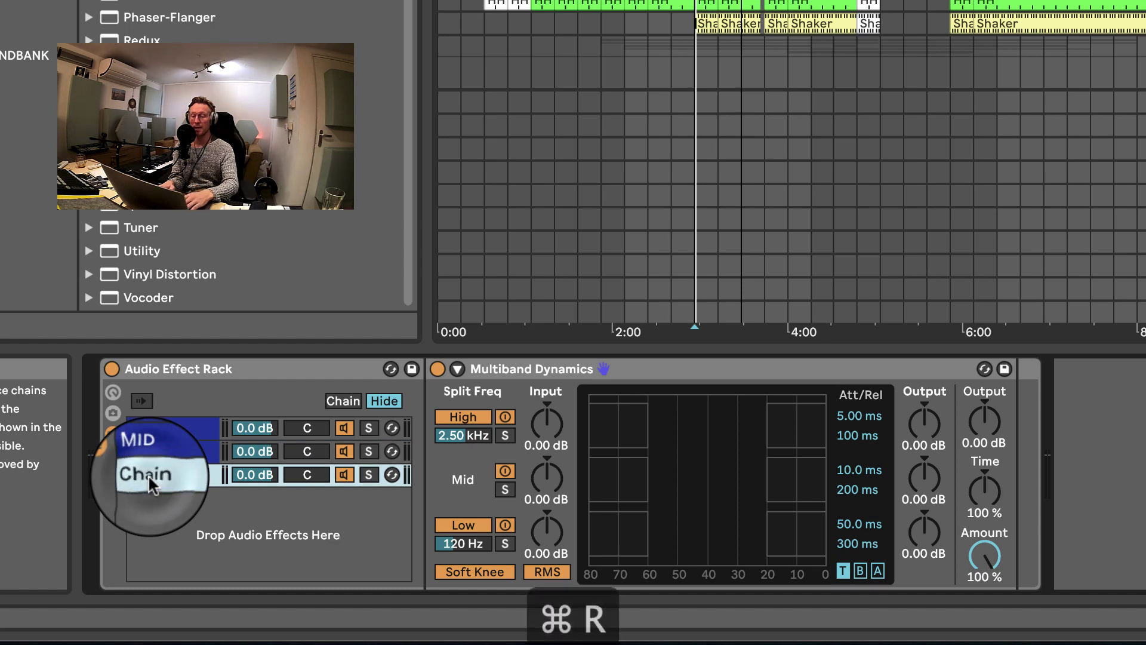
{"action": "type", "text": "LOW"}
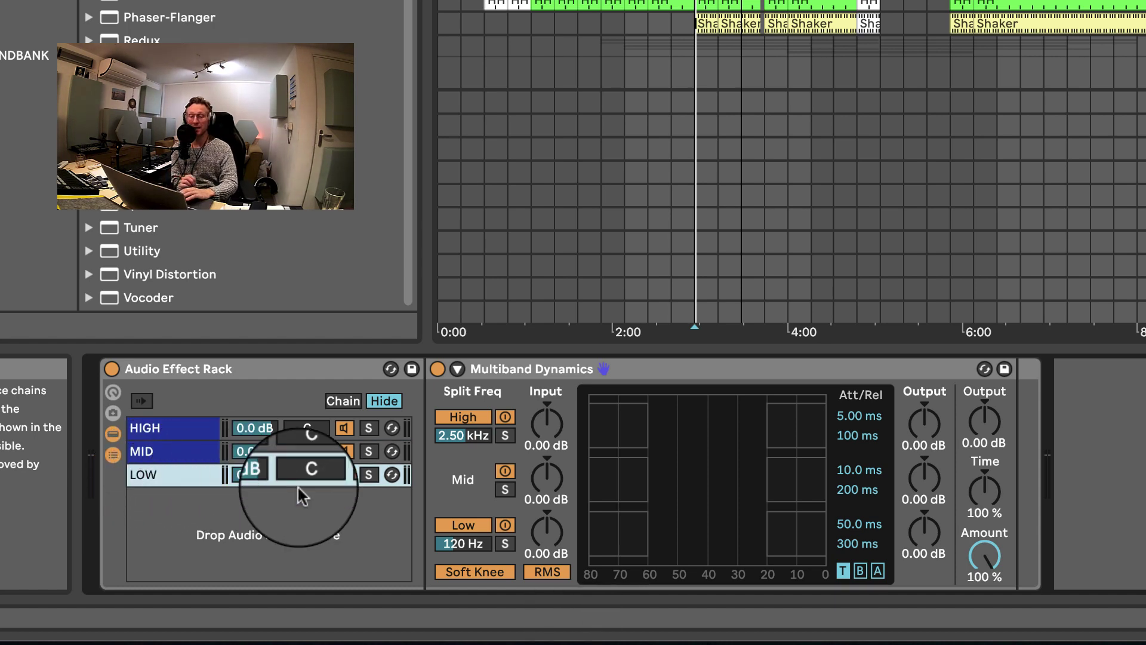
- Solo the matching Multiband Dynamics band in each chain: Low in LOW, Mid in MID and High in HIGH
{"action": "left_click", "coordinate": [505, 543]}
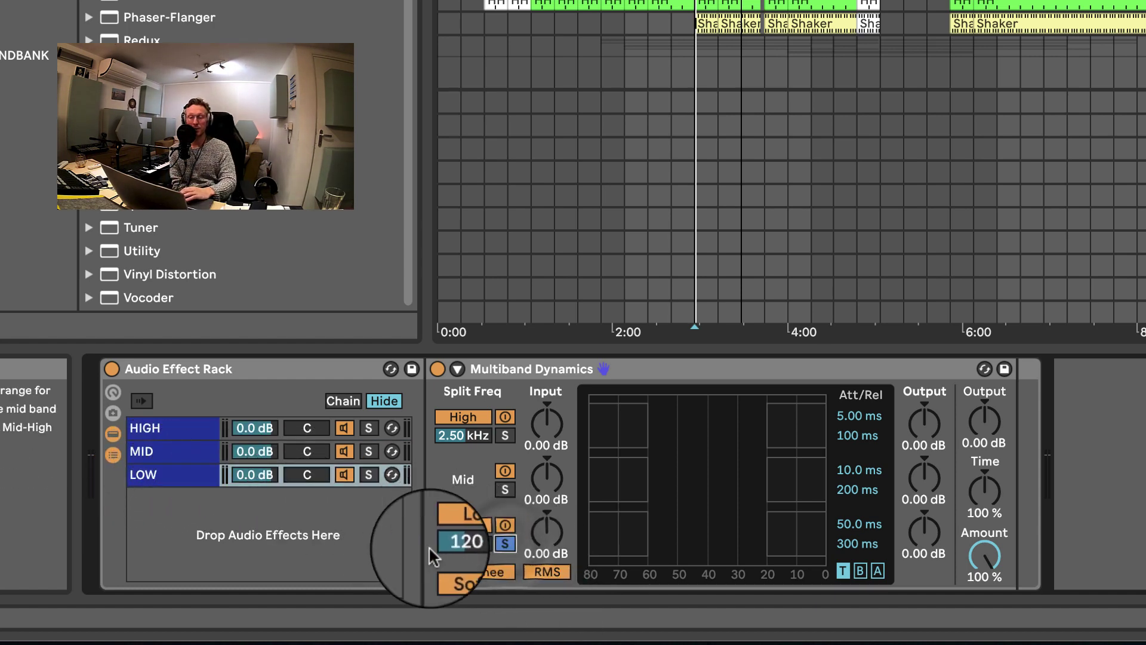
{"action": "left_click", "coordinate": [153, 450]}
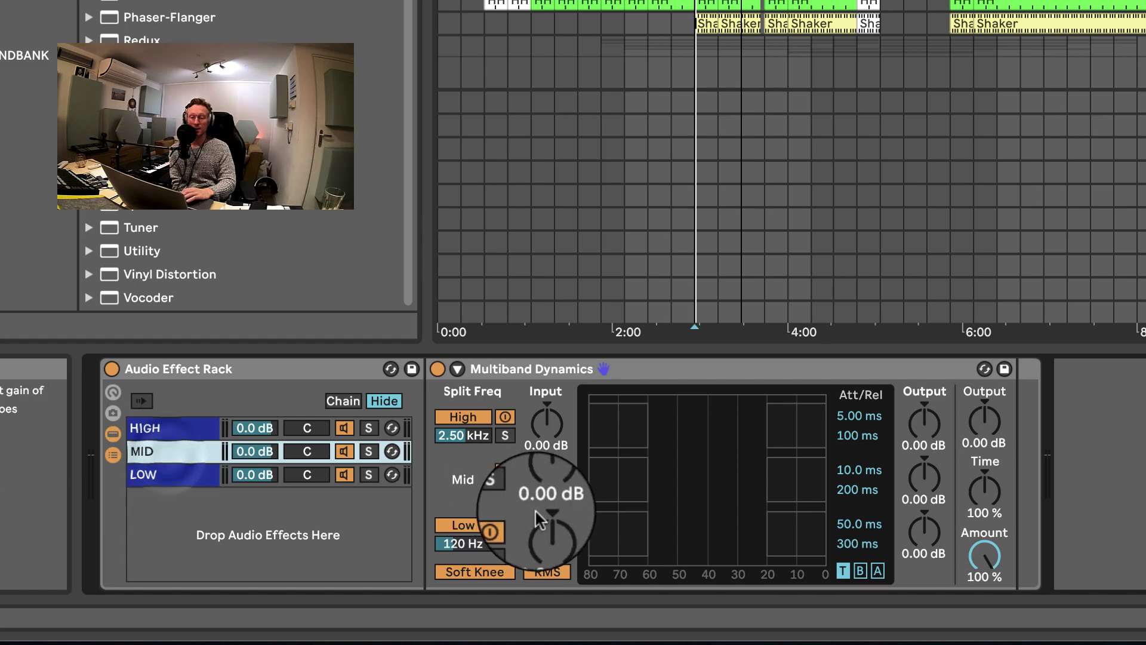
{"action": "left_click", "coordinate": [499, 492]}
{"action": "left_click", "coordinate": [196, 435]}
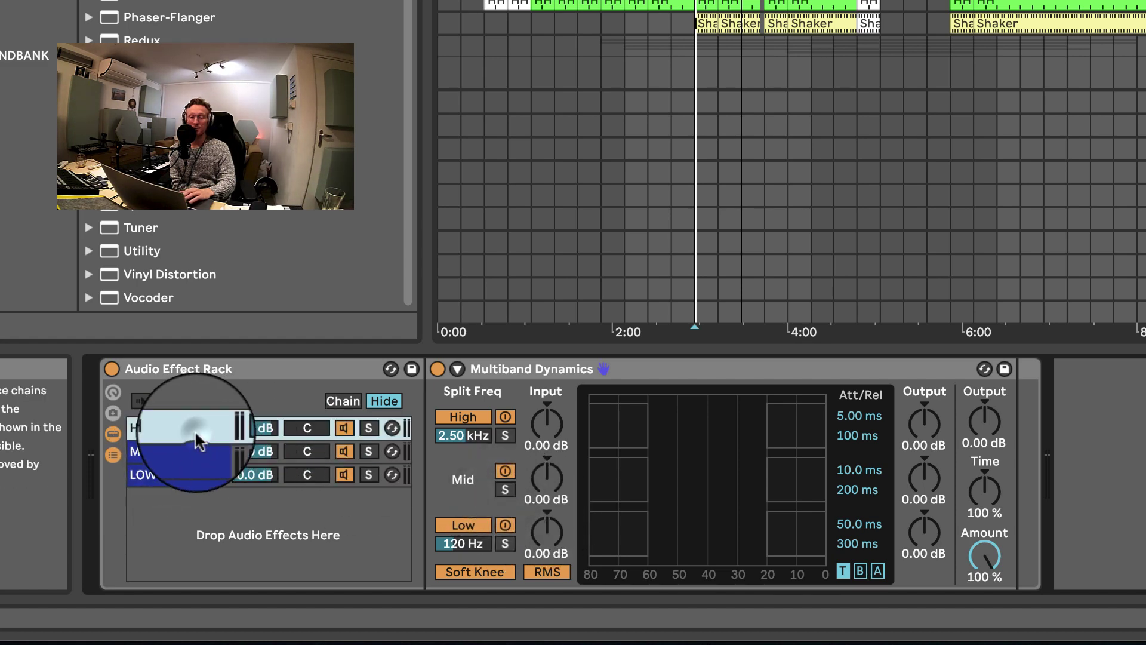
{"action": "left_click", "coordinate": [505, 436]}
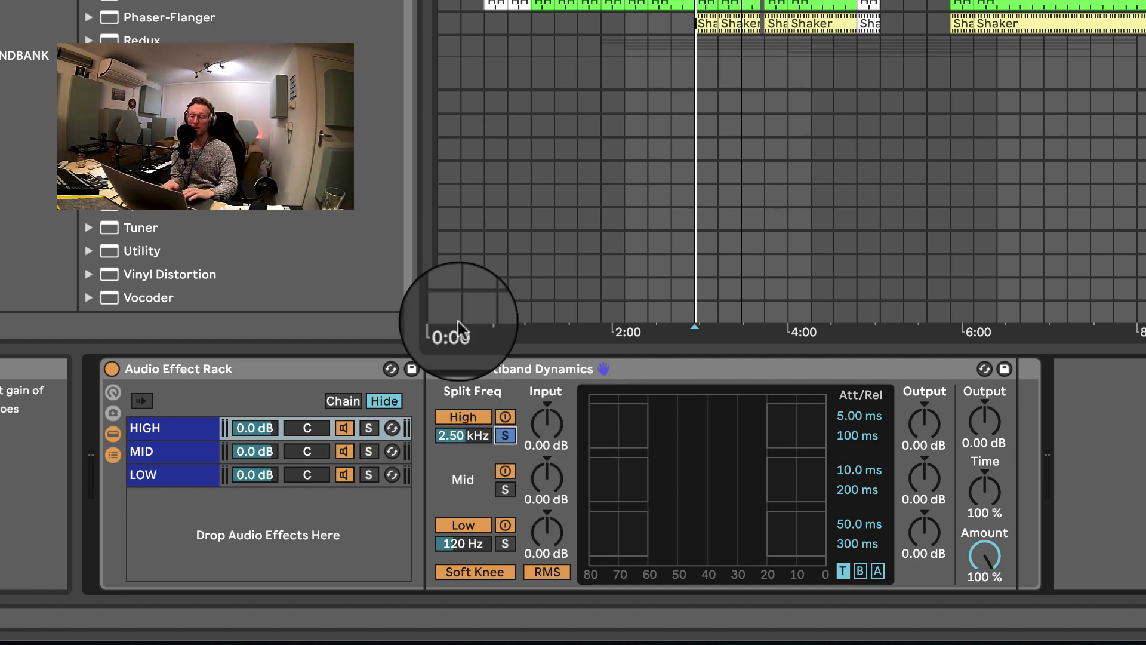
- Add a Utility inside the HIGH chain after the Multiband Dynamics and set its stereo width to 387 %
{"action": "left_click", "coordinate": [142, 252]}
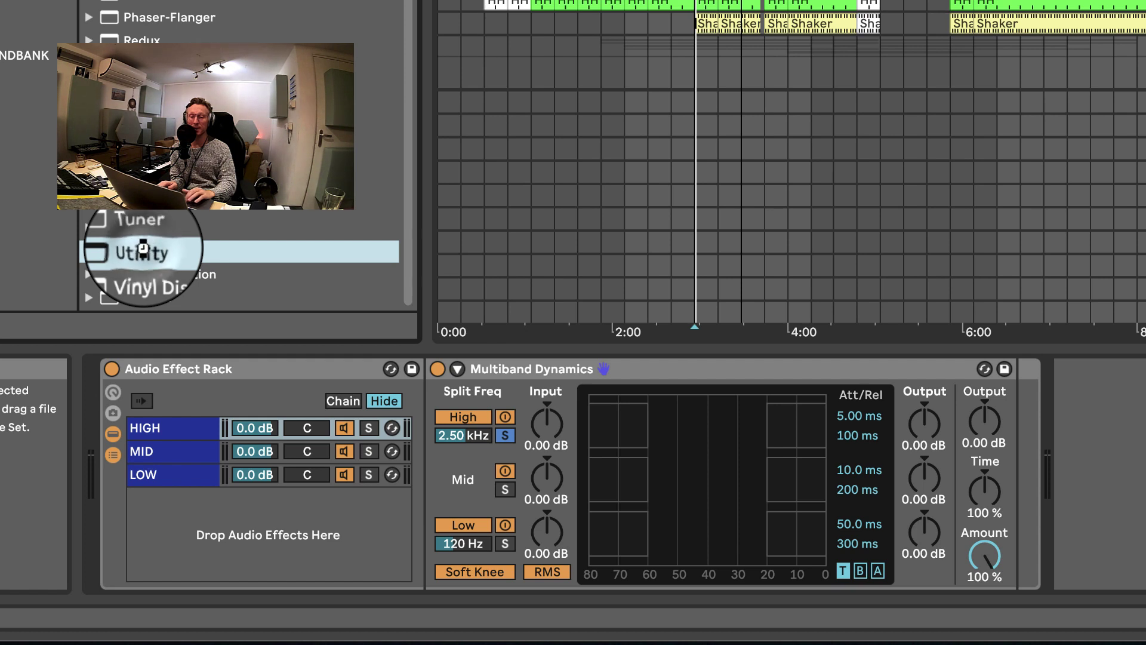
{"action": "key", "text": "Return"}
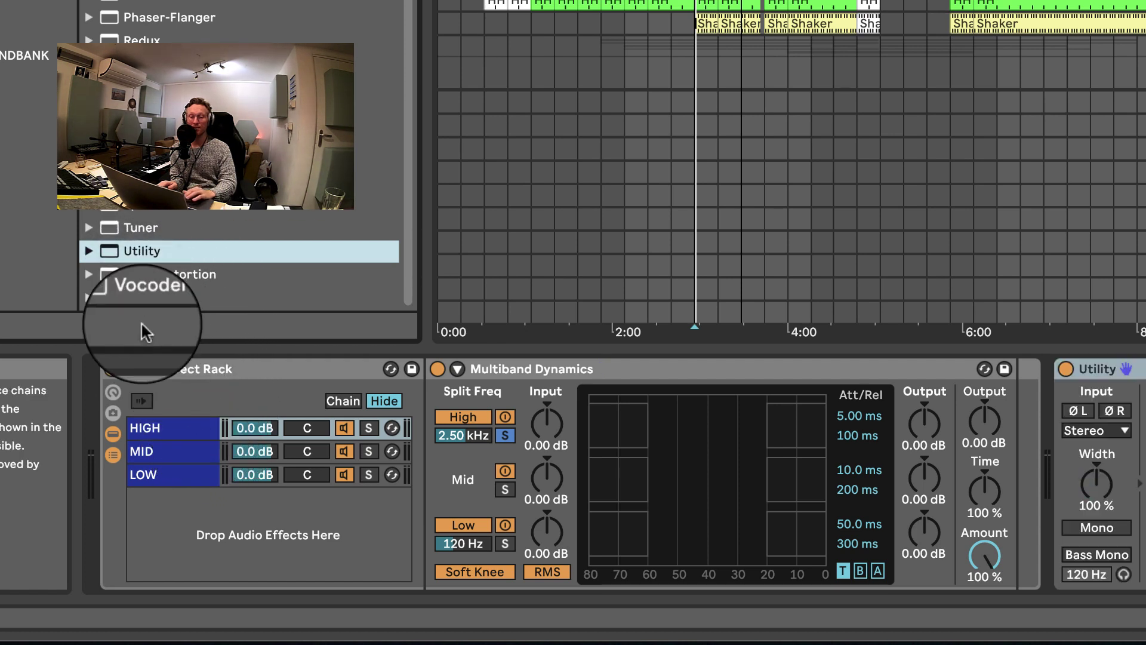
{"action": "left_click", "coordinate": [1115, 382]}
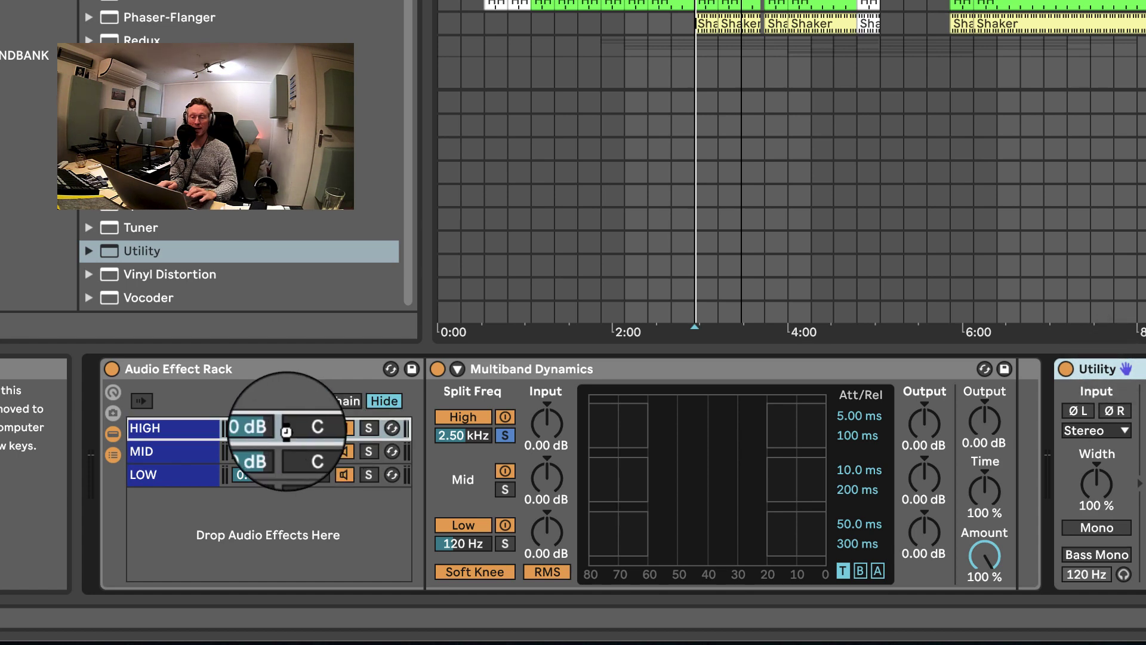
{"action": "left_click", "coordinate": [991, 446]}
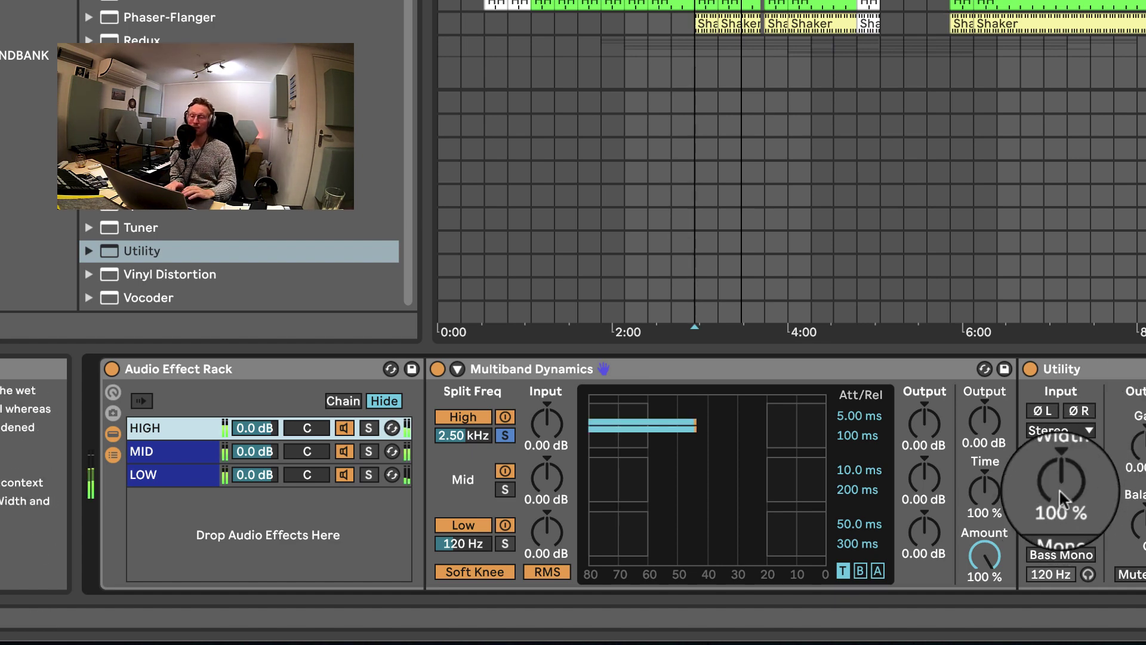
{"action": "left_click_drag", "start_coordinate": [1059, 488], "coordinate": [1059, 365]}
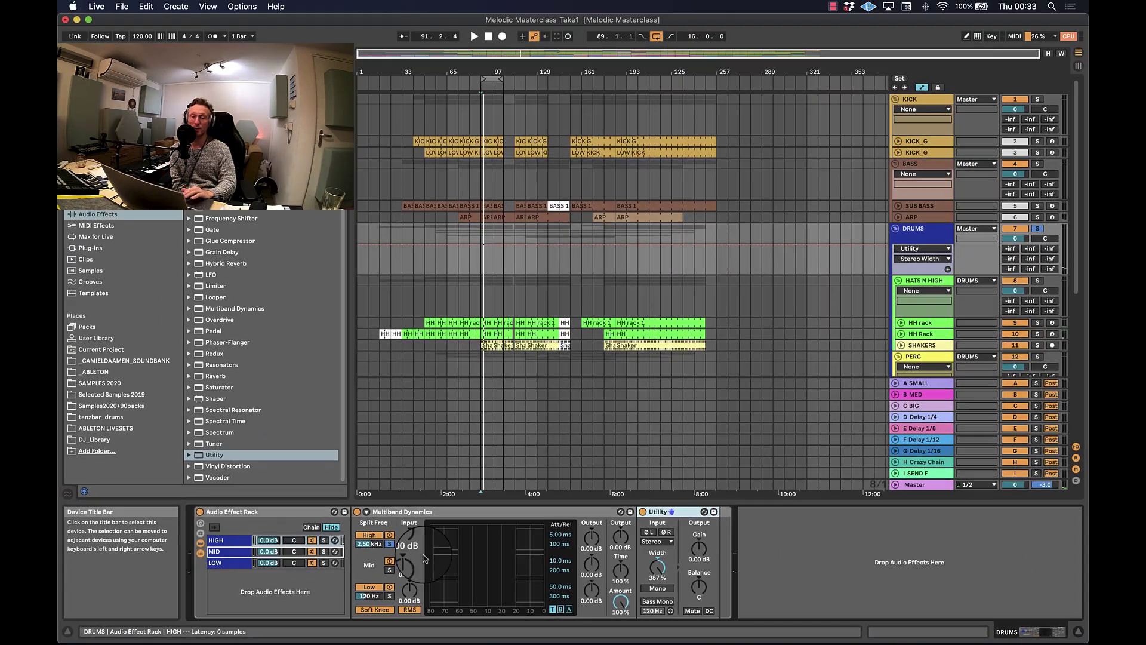
- Move the Utility from the HIGH chain to the MID chain and reset its stereo width to 100 % after trying wider settings
{"action": "key", "text": "Delete"}
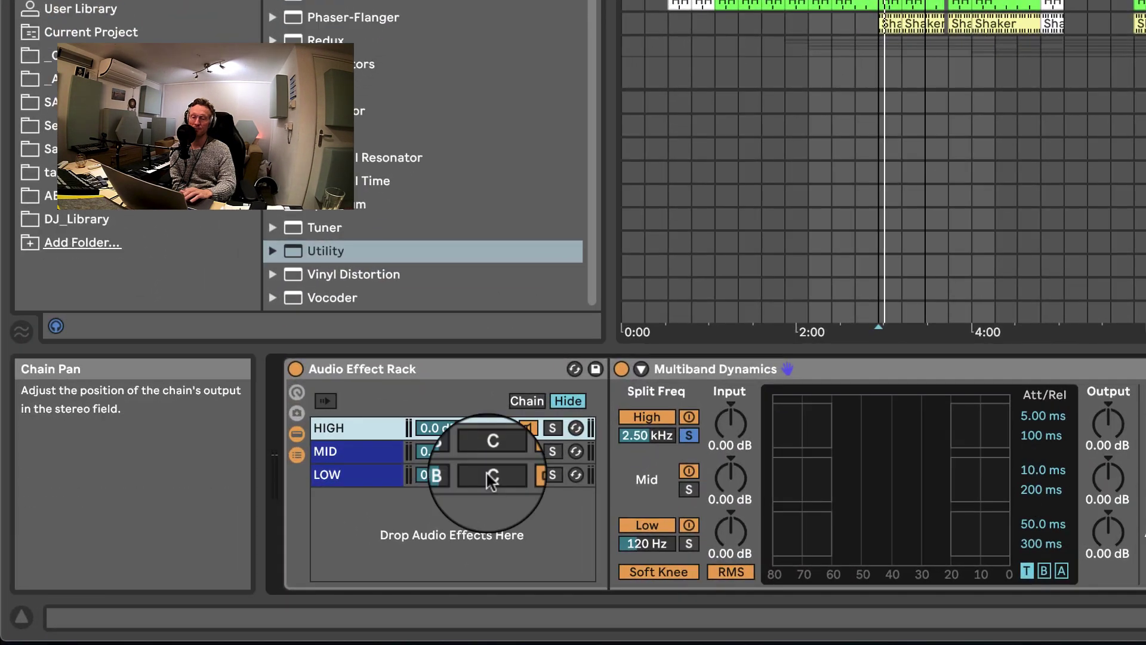
{"action": "left_click", "coordinate": [216, 549]}
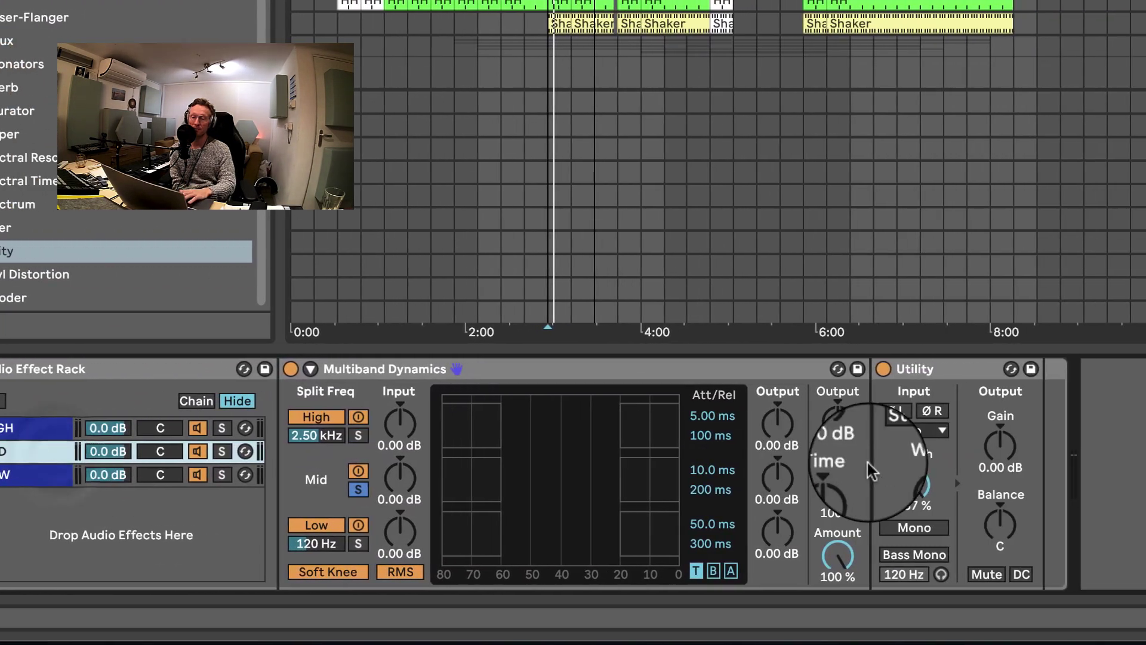
{"action": "left_click_drag", "start_coordinate": [987, 483], "coordinate": [987, 526]}
{"action": "left_click_drag", "start_coordinate": [588, 483], "coordinate": [588, 449]}
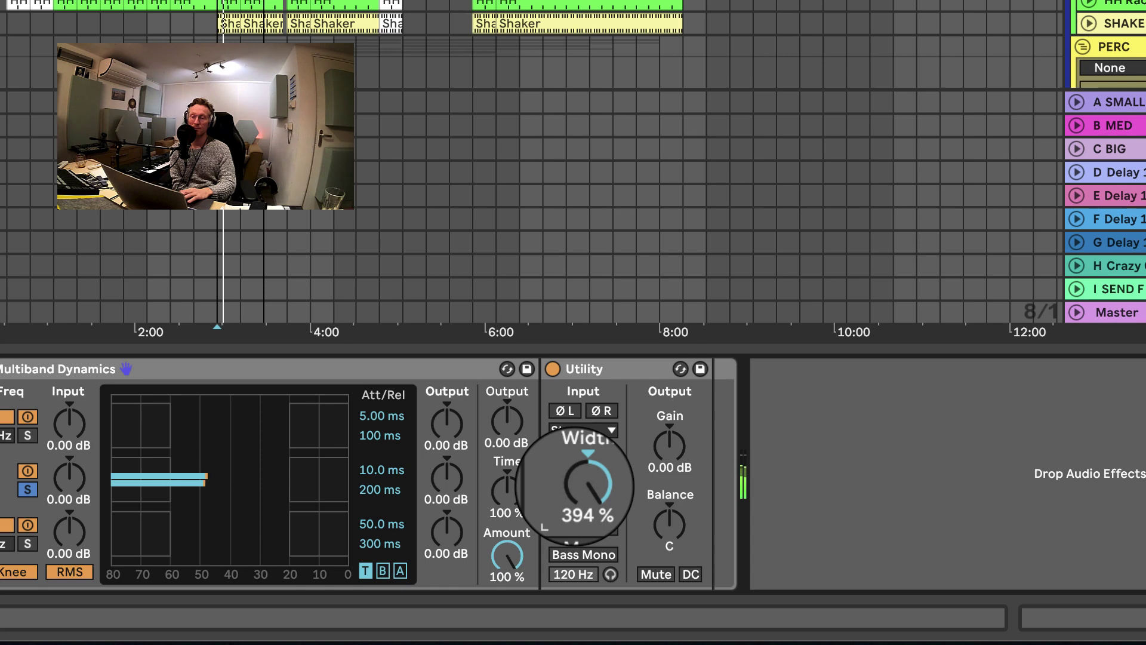
{"action": "left_click_drag", "start_coordinate": [573, 485], "coordinate": [573, 501]}
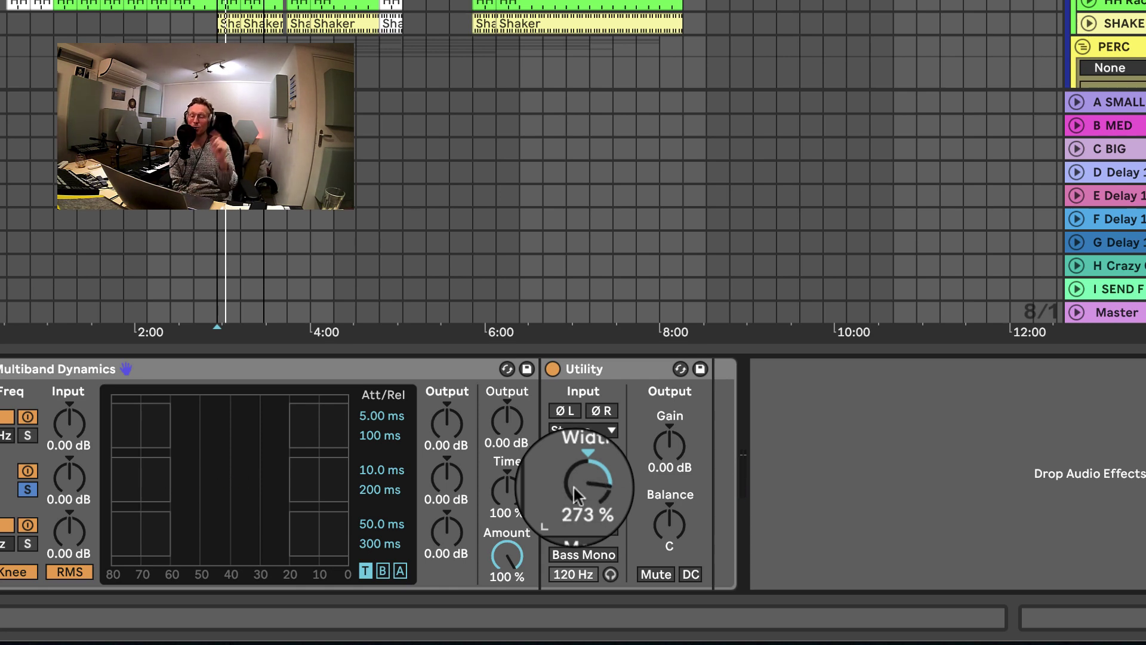
{"action": "key", "text": "Delete"}
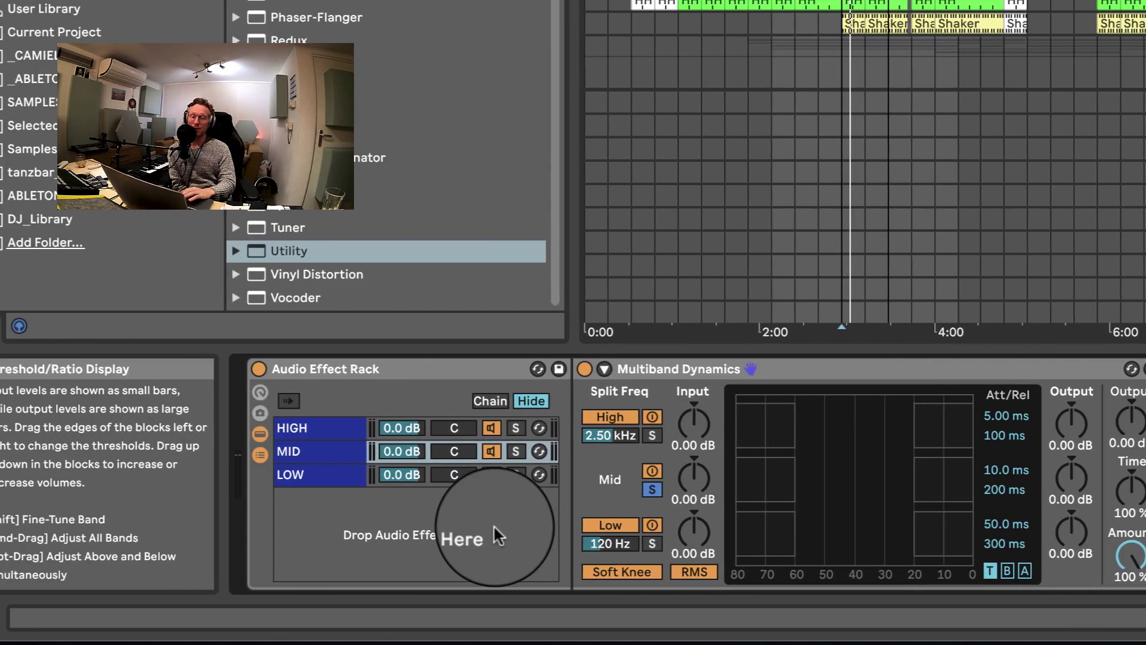
- Add a Compressor after the Multiband Dynamics in the LOW chain and enable its sidechain with KICK G as the source
{"action": "left_click", "coordinate": [642, 545]}
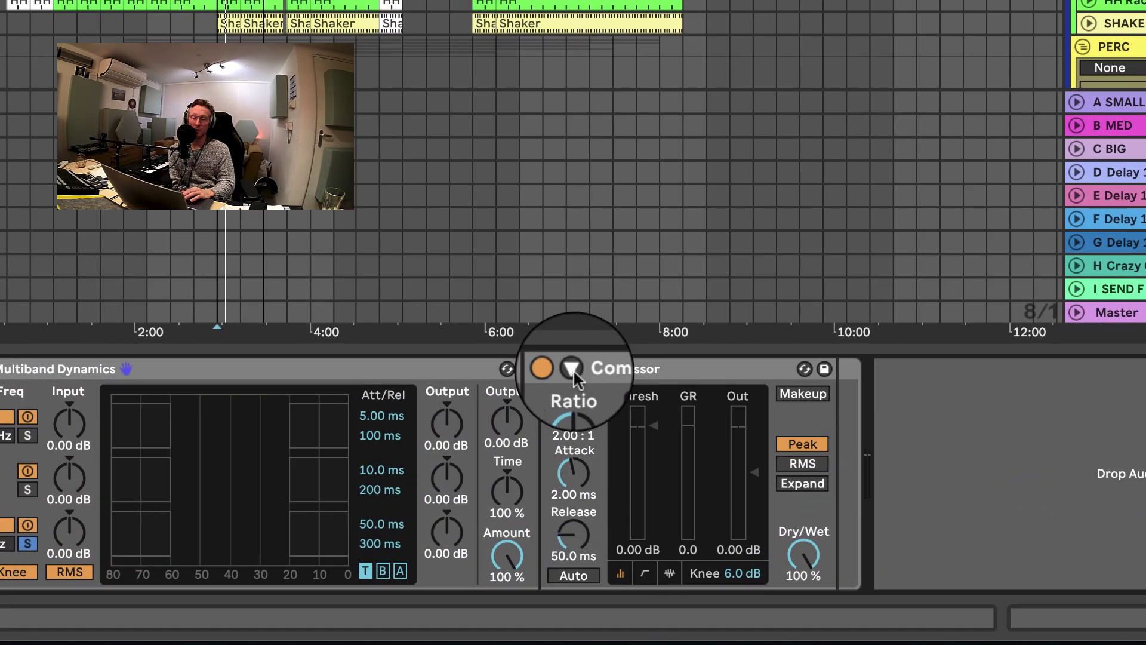
{"action": "left_click", "coordinate": [604, 440]}
{"action": "left_click", "coordinate": [586, 425]}
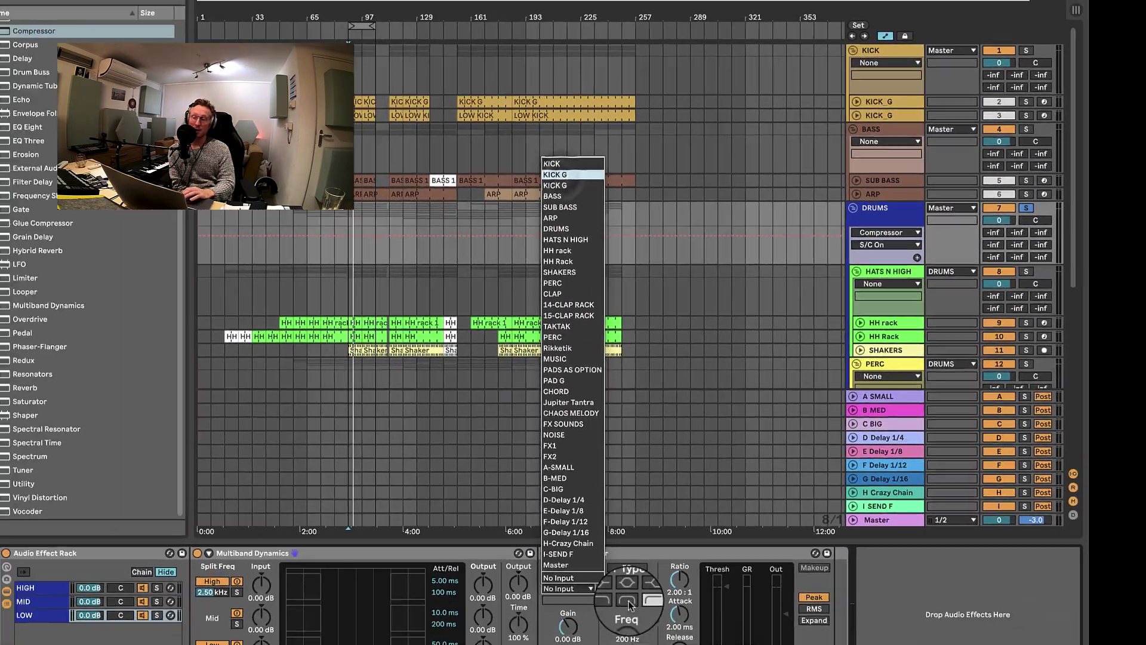
{"action": "left_click", "coordinate": [498, 158]}
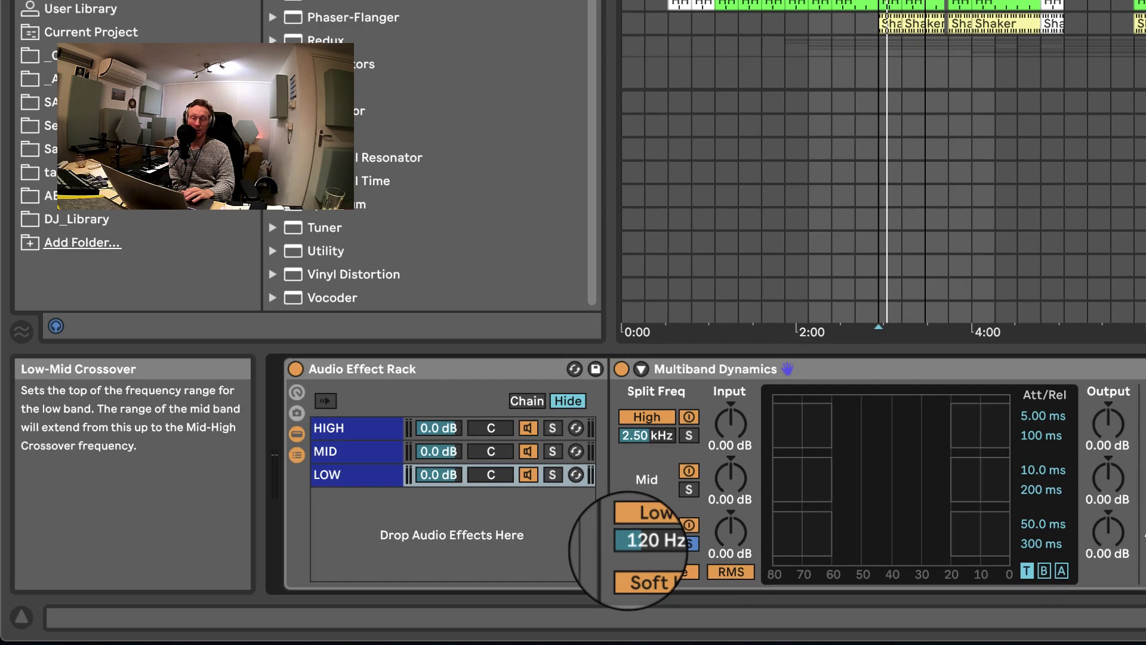
- Set the Low-Mid crossover of the Multiband Dynamics to 200 Hz in both the LOW and MID chains
{"action": "type", "text": "200"}
{"action": "key", "text": "Return"}
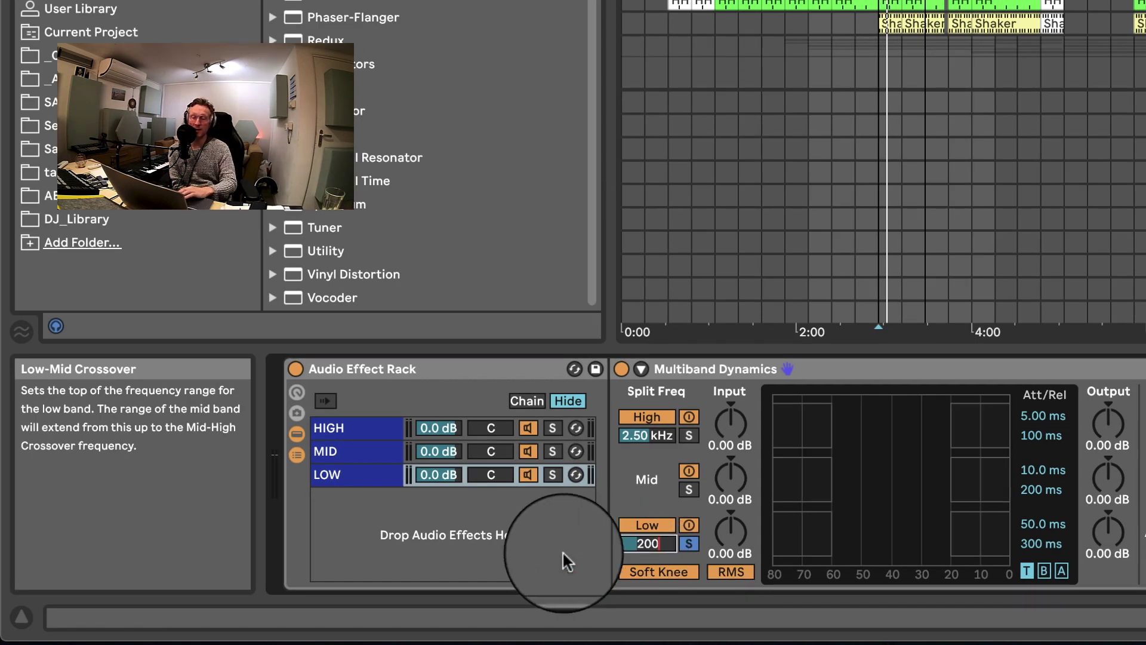
{"action": "left_click", "coordinate": [385, 450]}
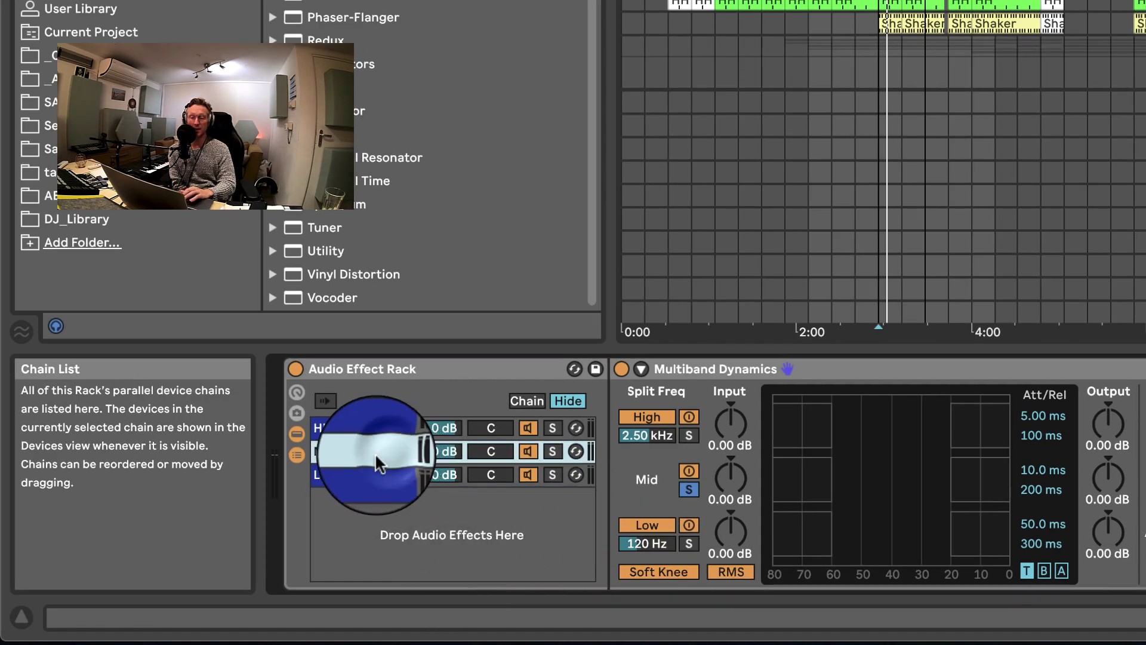
{"action": "left_click", "coordinate": [633, 546]}
{"action": "type", "text": "200"}
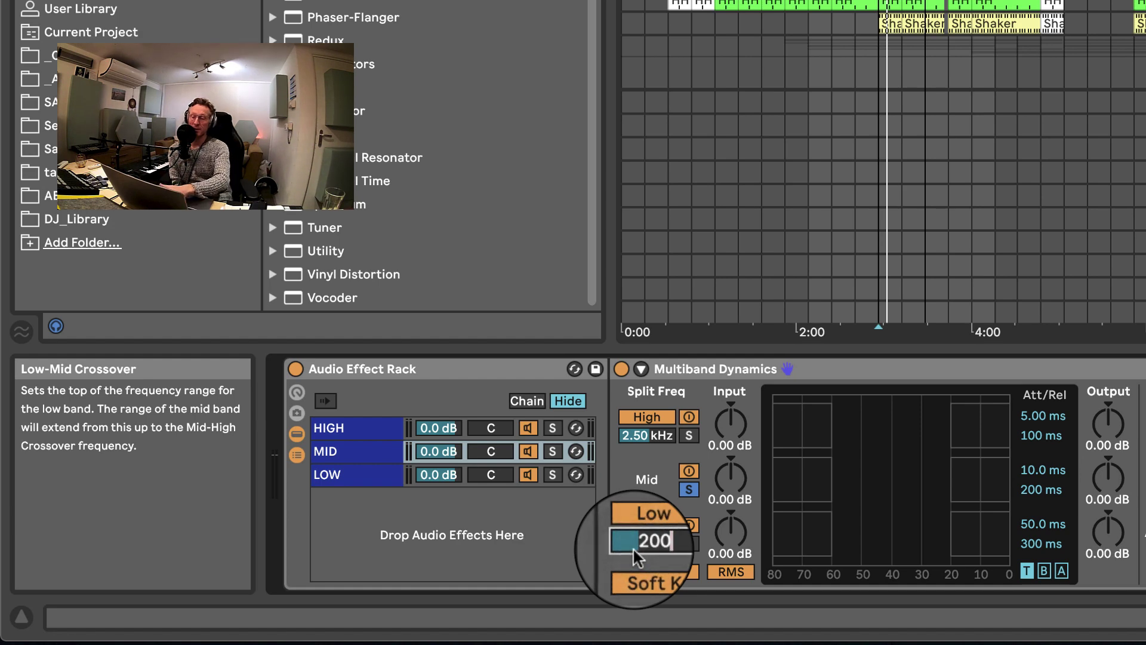
{"action": "key", "text": "Return"}
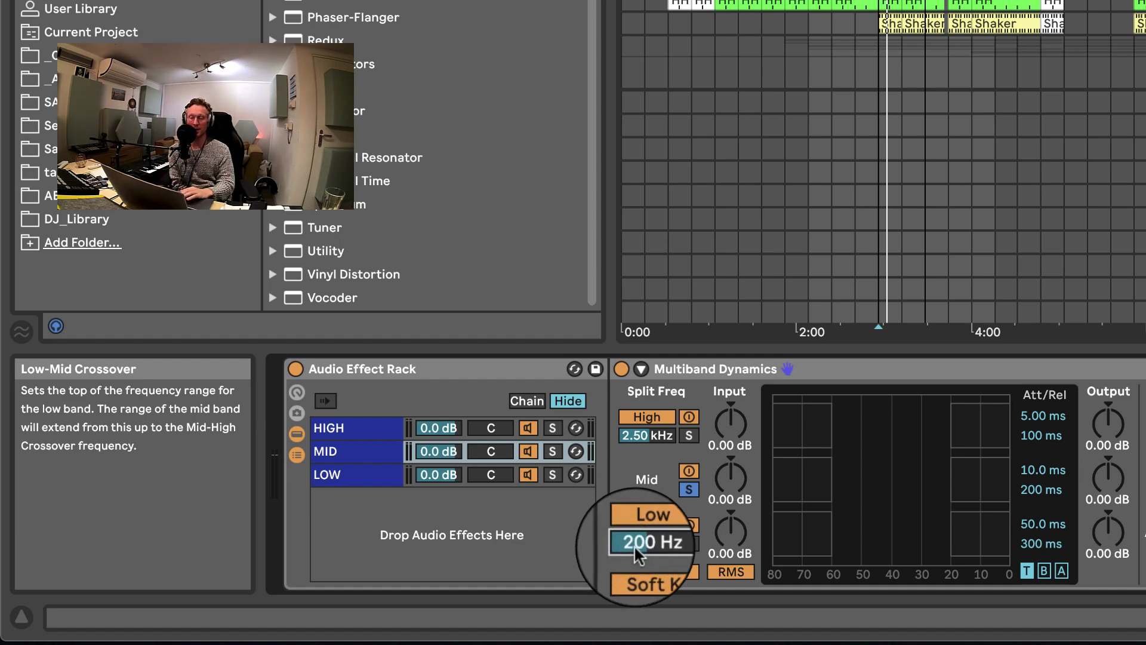
- Compare the crossover settings across the three chains and set the MID chain's Mid-High crossover to 2.55 kHz
{"action": "left_click", "coordinate": [368, 466]}
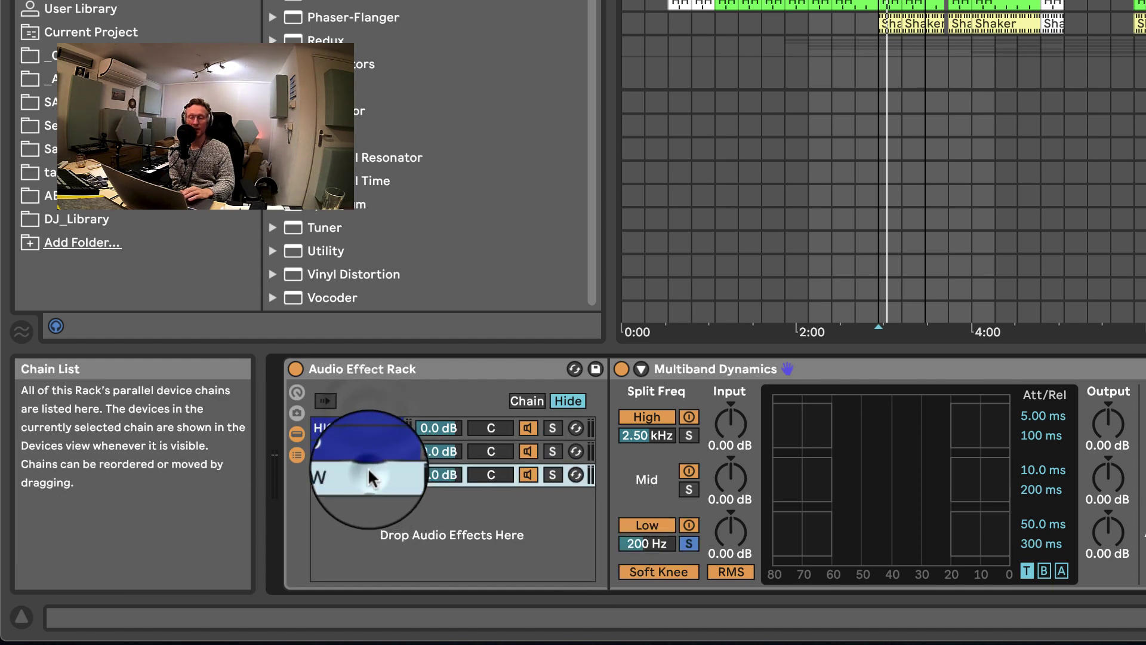
{"action": "left_click", "coordinate": [369, 420]}
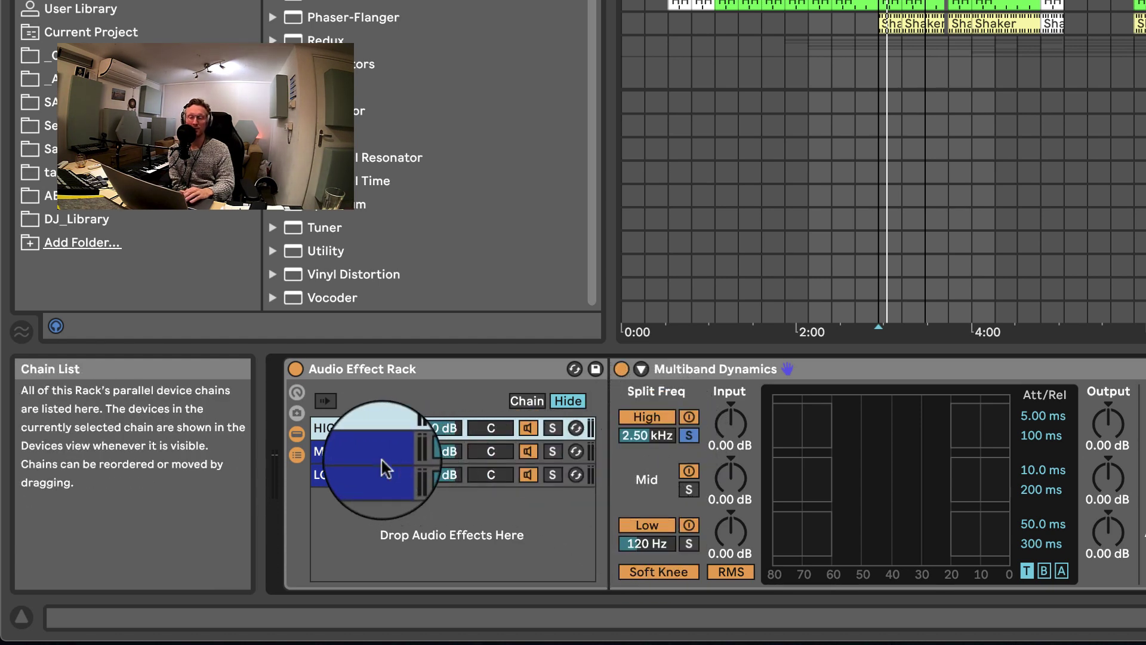
{"action": "left_click", "coordinate": [338, 461]}
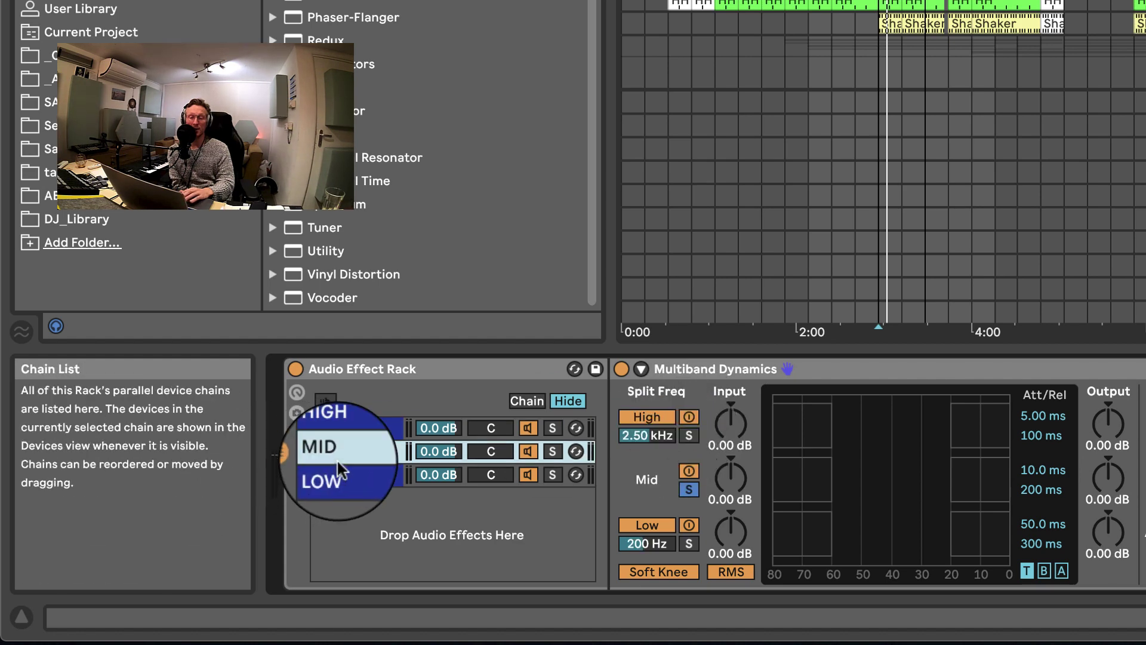
{"action": "left_click_drag", "start_coordinate": [640, 438], "coordinate": [640, 436]}
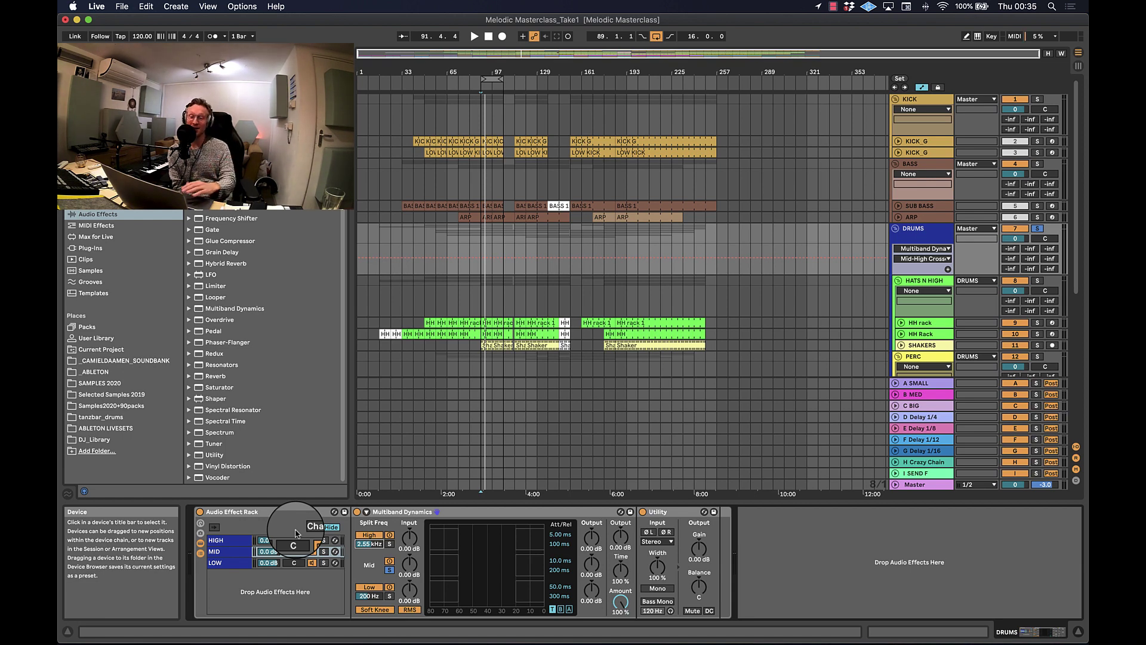
- Add a Chorus-Ensemble after the Multiband Dynamics in the HIGH chain
{"action": "left_click", "coordinate": [226, 540]}
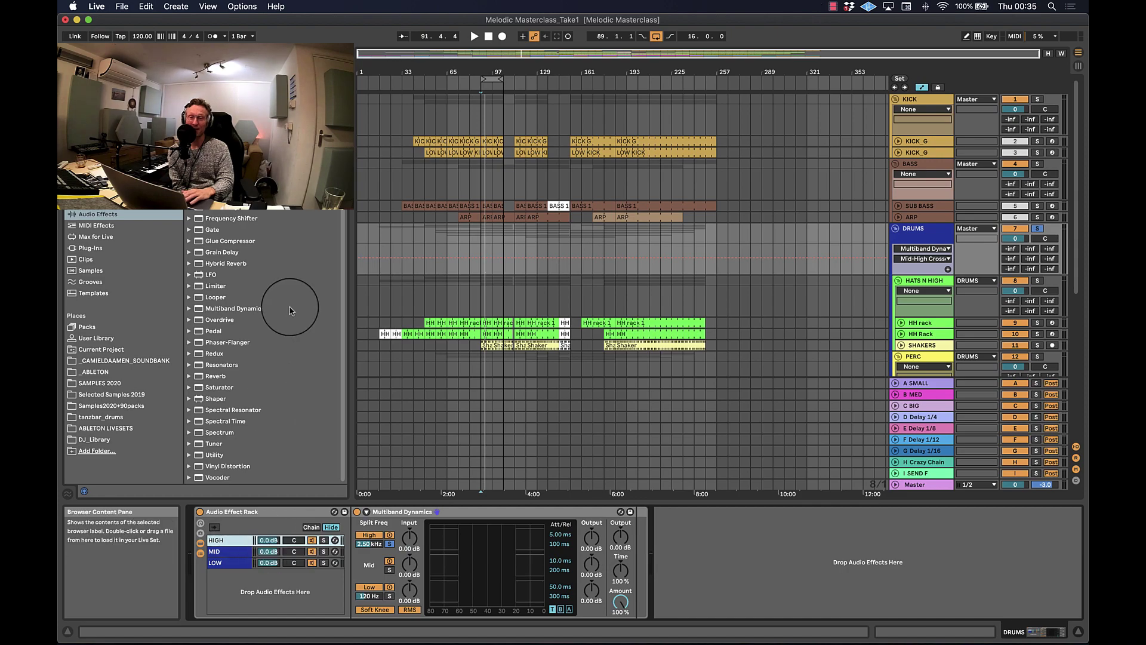
{"action": "scroll", "coordinate": [263, 346], "scroll_direction": "up", "scroll_amount": 5}
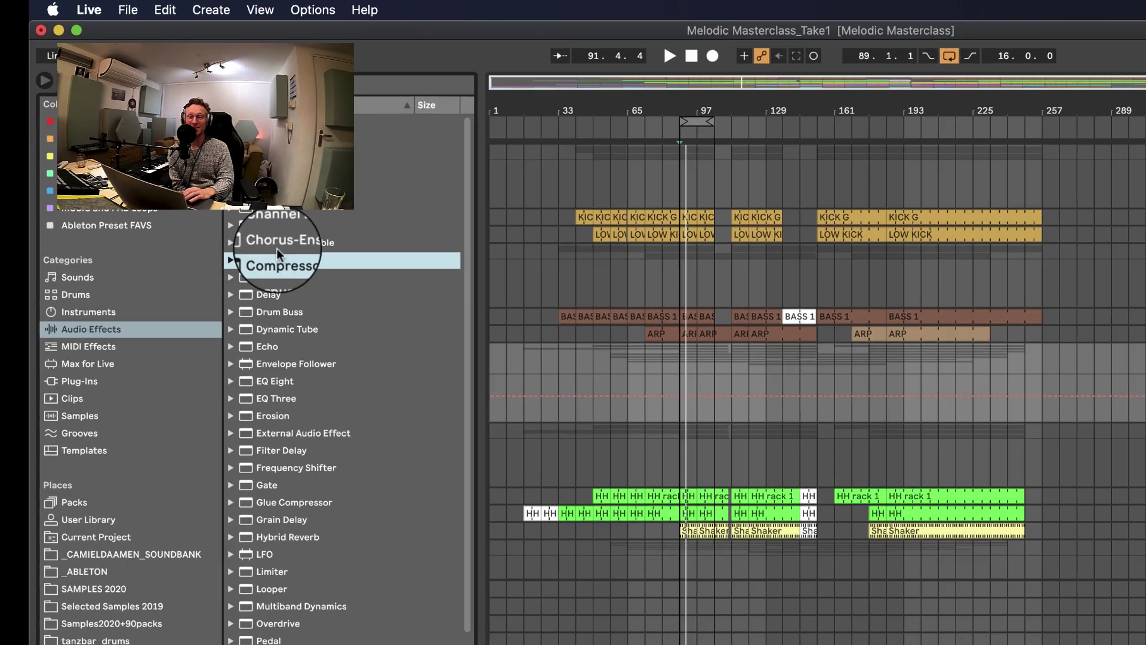
{"action": "left_click", "coordinate": [218, 157]}
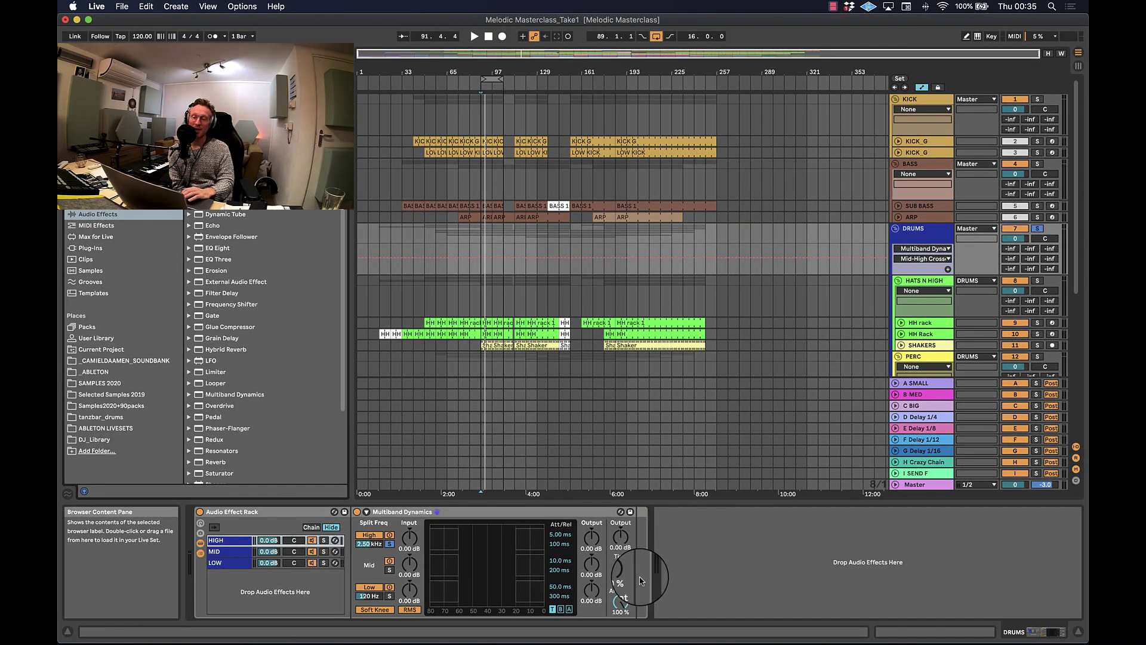
{"action": "key", "text": "Return"}
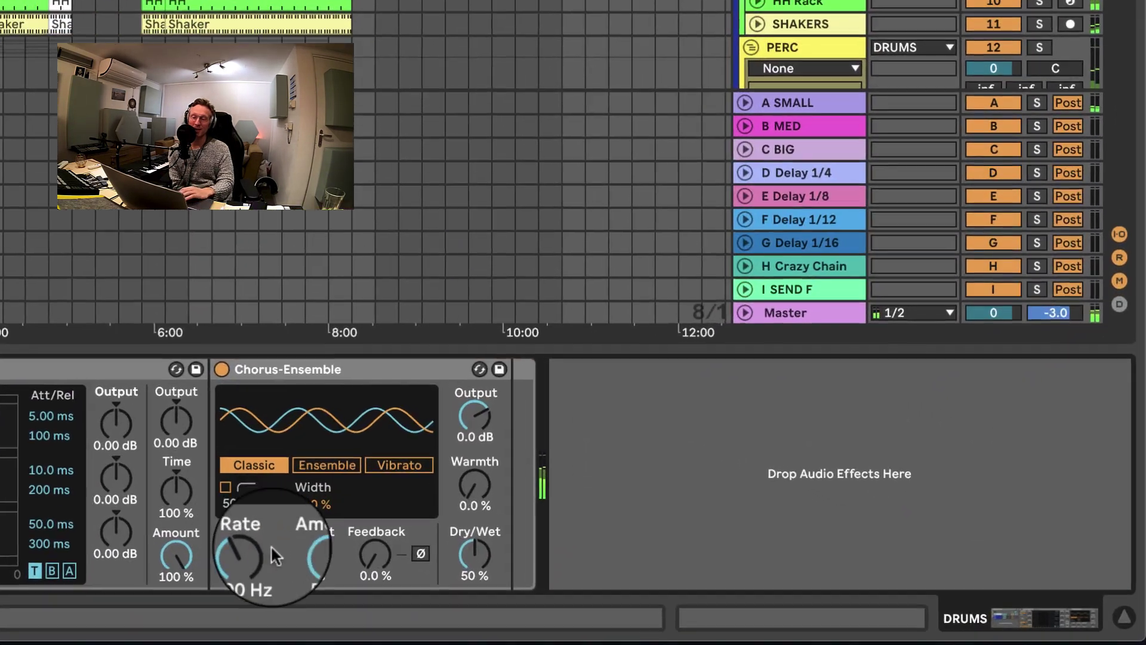
- Set the Chorus-Ensemble to a rate of 2.20 Hz, amount 99 %, feedback 75 % and dry/wet 88 %
{"action": "left_click_drag", "start_coordinate": [638, 581], "coordinate": [638, 564]}
{"action": "left_click_drag", "start_coordinate": [572, 545], "coordinate": [572, 505]}
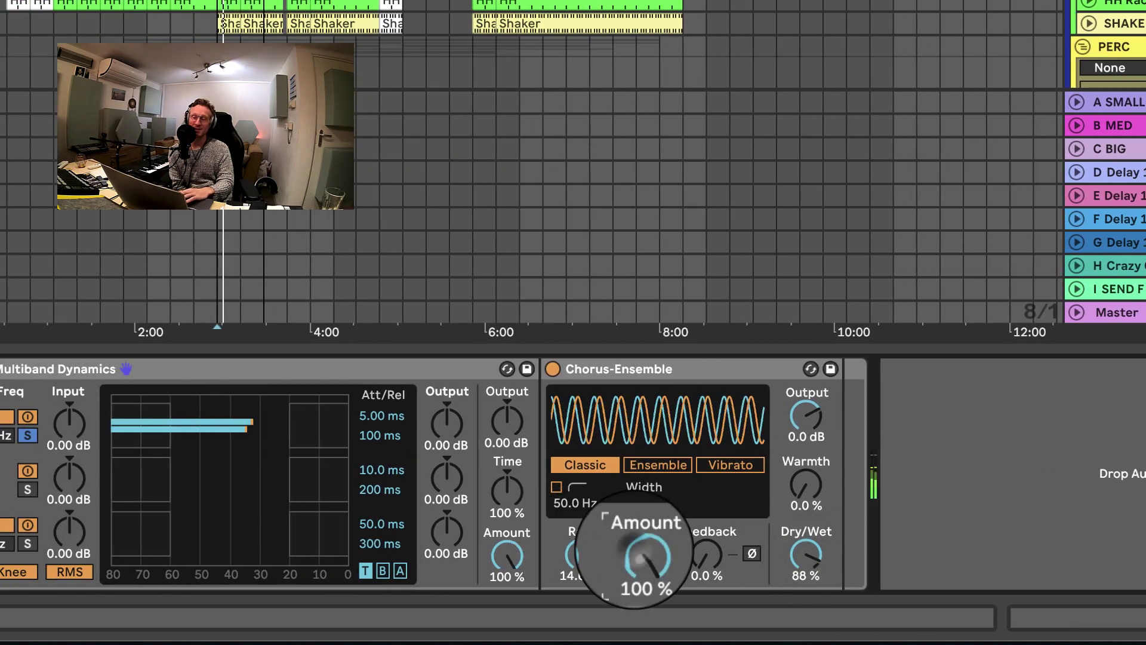
{"action": "left_click_drag", "start_coordinate": [649, 554], "coordinate": [650, 556]}
{"action": "mouse_move", "coordinate": [577, 552]}
{"action": "left_mouse_down"}
{"action": "mouse_move", "coordinate": [576, 588]}
{"action": "mouse_move", "coordinate": [577, 546]}
{"action": "left_mouse_up"}
{"action": "left_click_drag", "start_coordinate": [713, 562], "coordinate": [713, 525]}
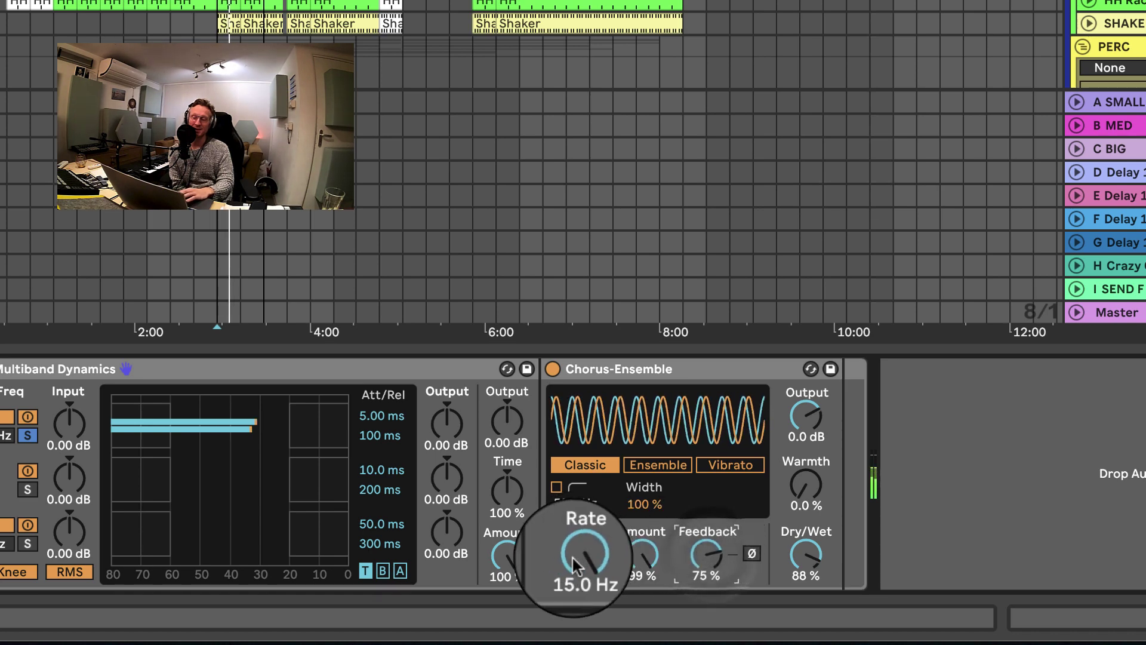
{"action": "mouse_move", "coordinate": [579, 548]}
{"action": "left_mouse_down"}
{"action": "mouse_move", "coordinate": [579, 571]}
{"action": "mouse_move", "coordinate": [579, 557]}
{"action": "left_mouse_up"}
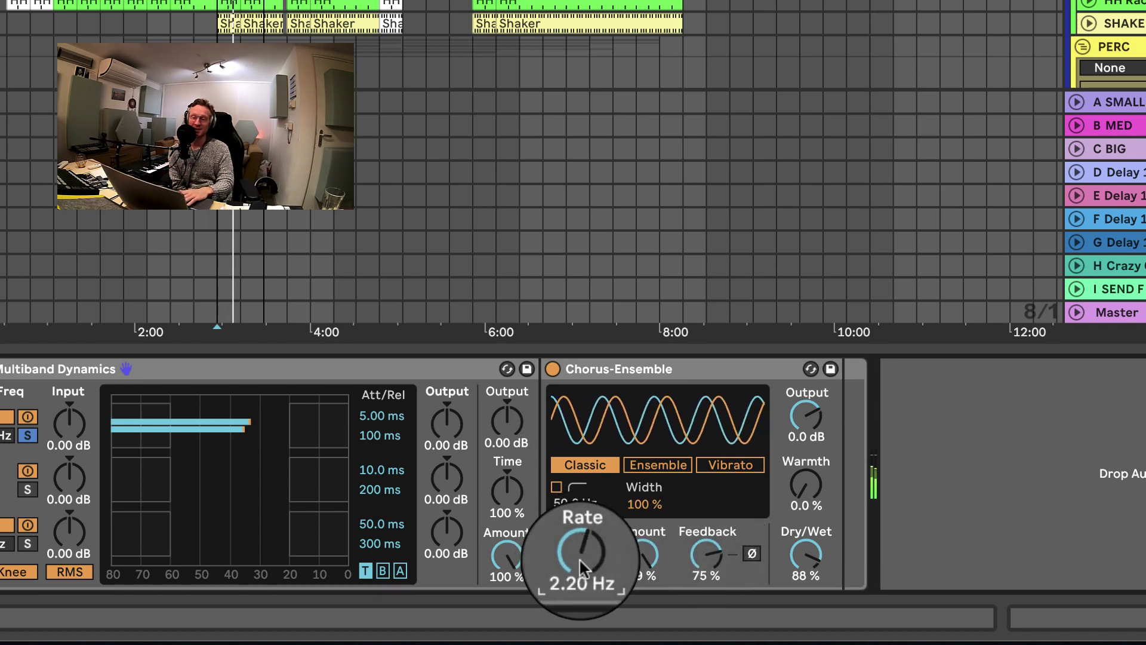